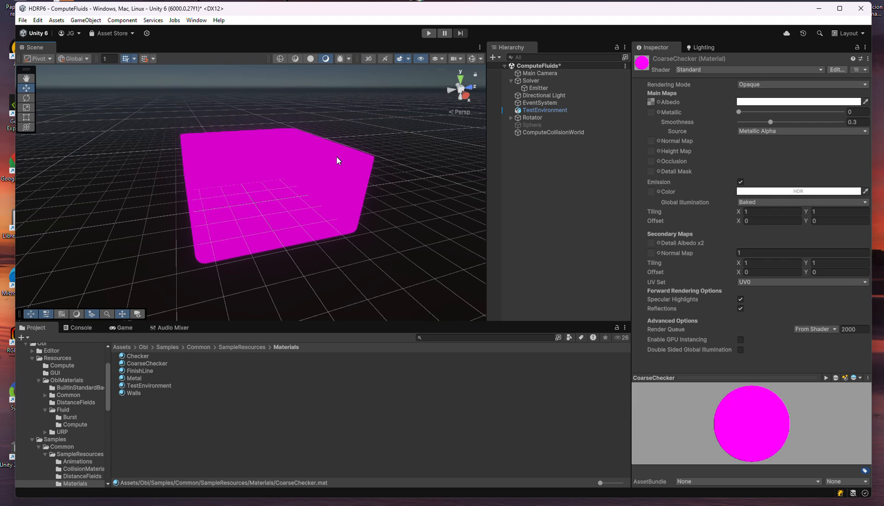
- Switch the TestEnvironment object's CoarseChecker material to the HDRP/Lit shader and briefly test-run the scene in Play mode
left_click(323, 149)
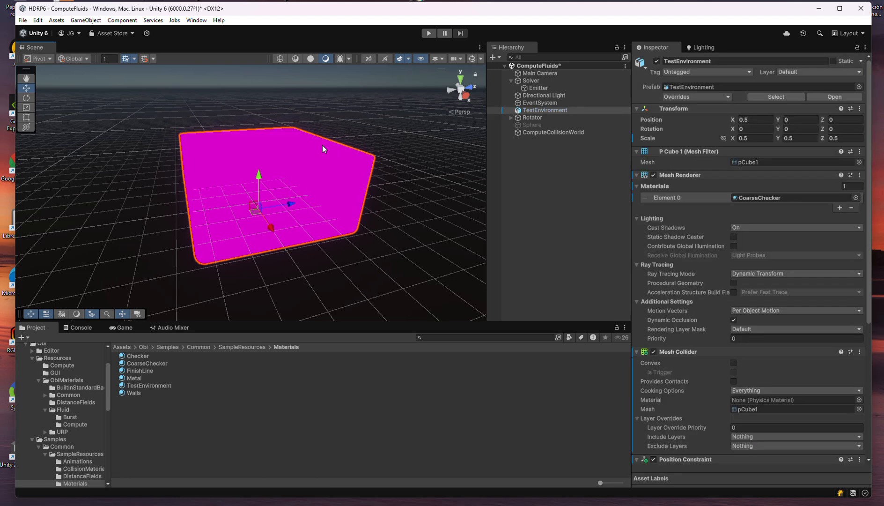
double_click(772, 198)
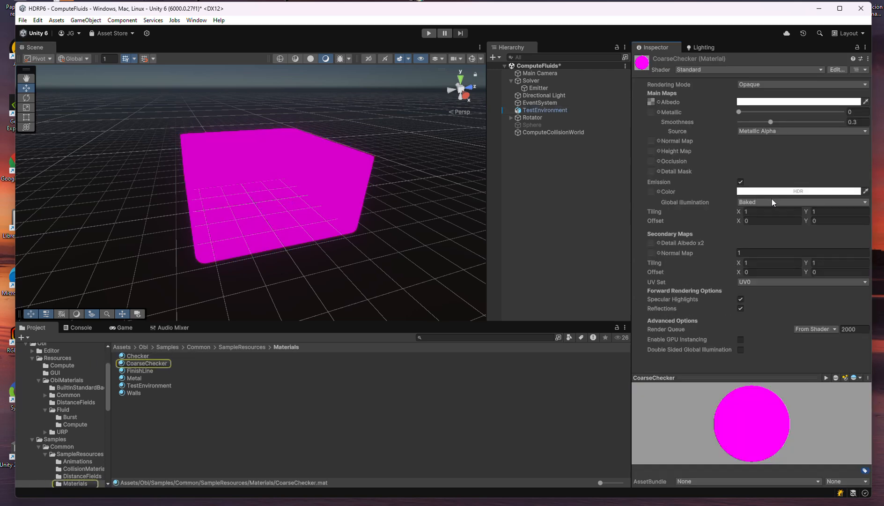
left_click(693, 70)
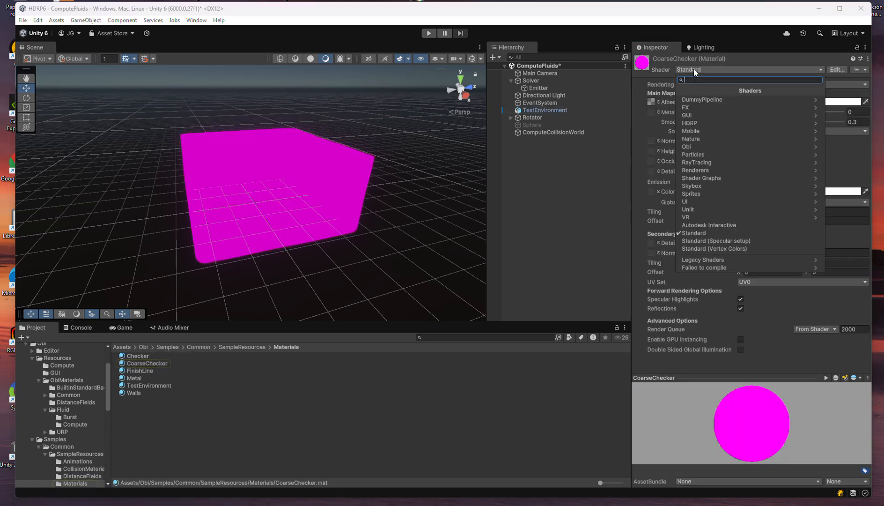
left_click(694, 123)
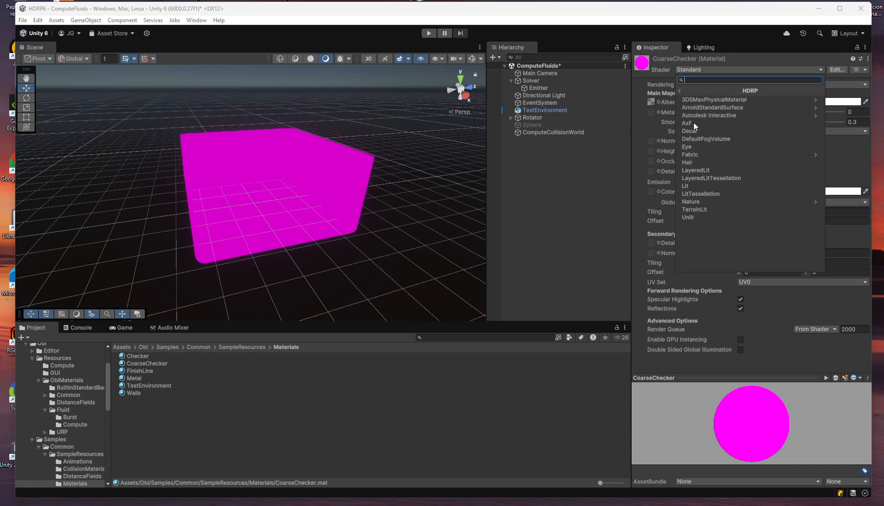
left_click(692, 185)
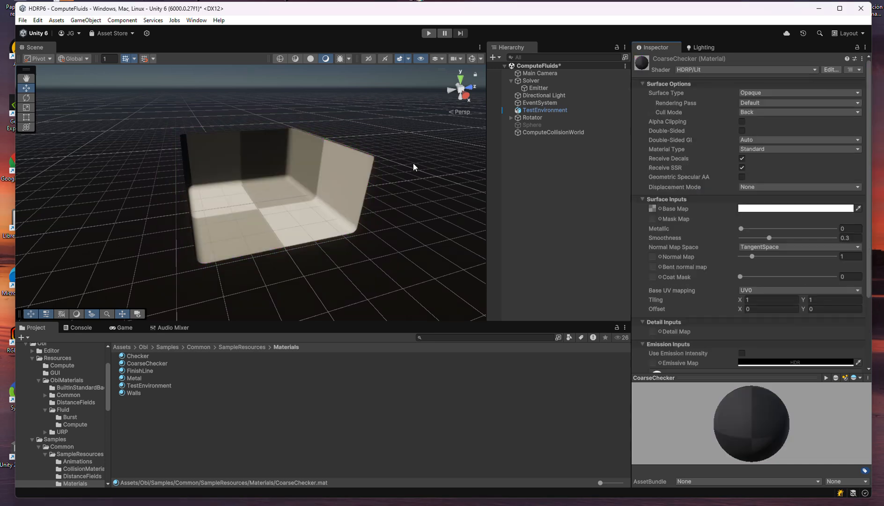
left_click(392, 114)
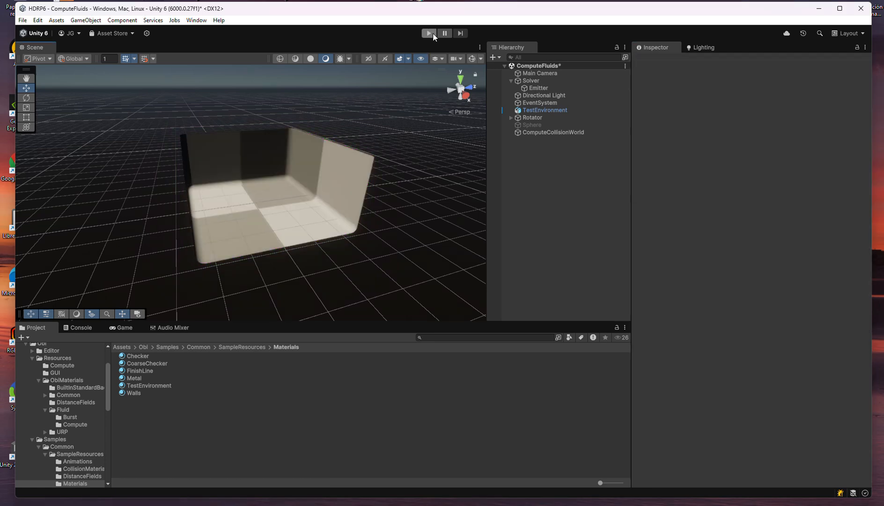
left_click(429, 34)
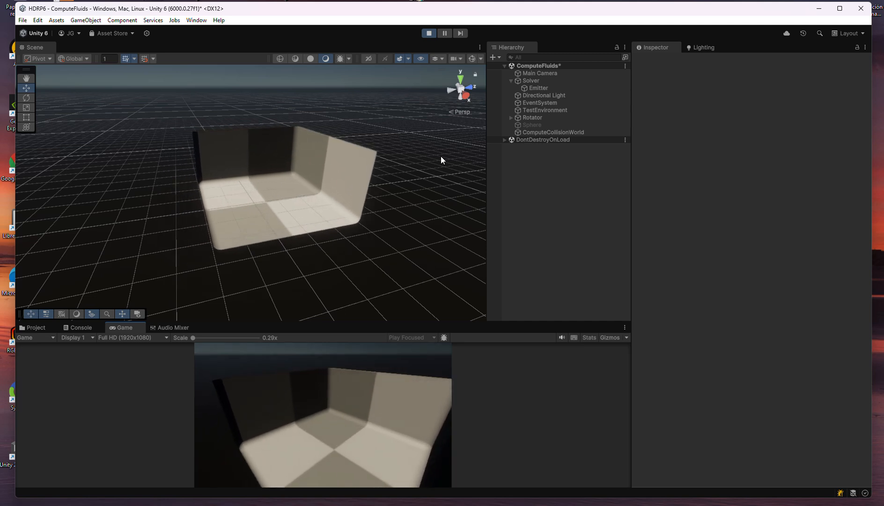
left_click(429, 34)
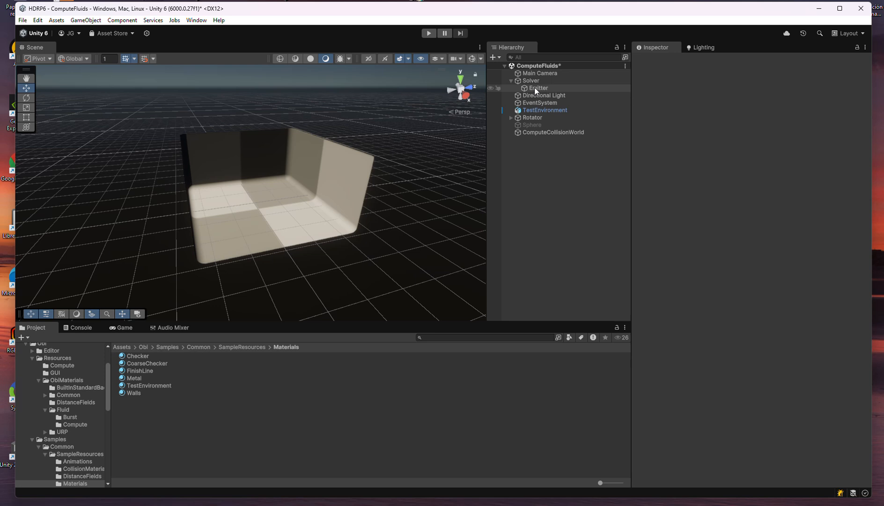
- Create an HDRP Lit Shader Graph named CustomFluidShader in the Assets/Obi folder
scroll(50, 346, "up", 3)
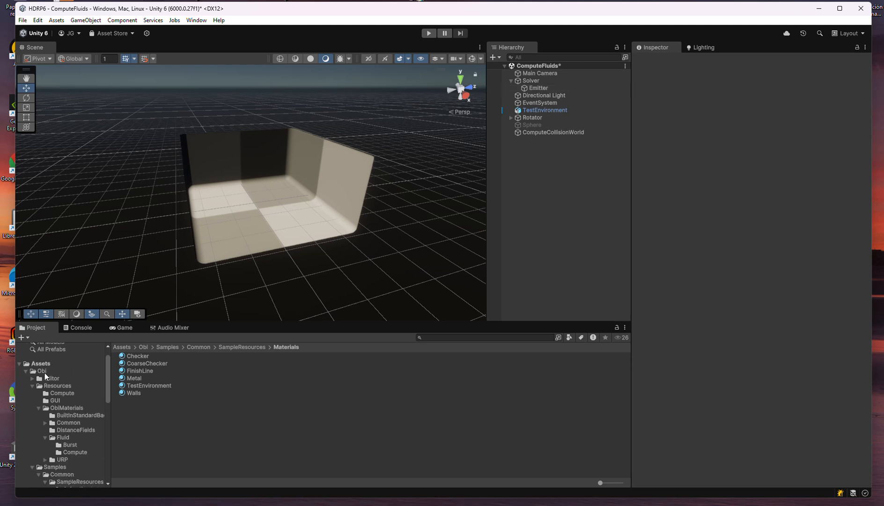
left_click(47, 371)
right_click(148, 429)
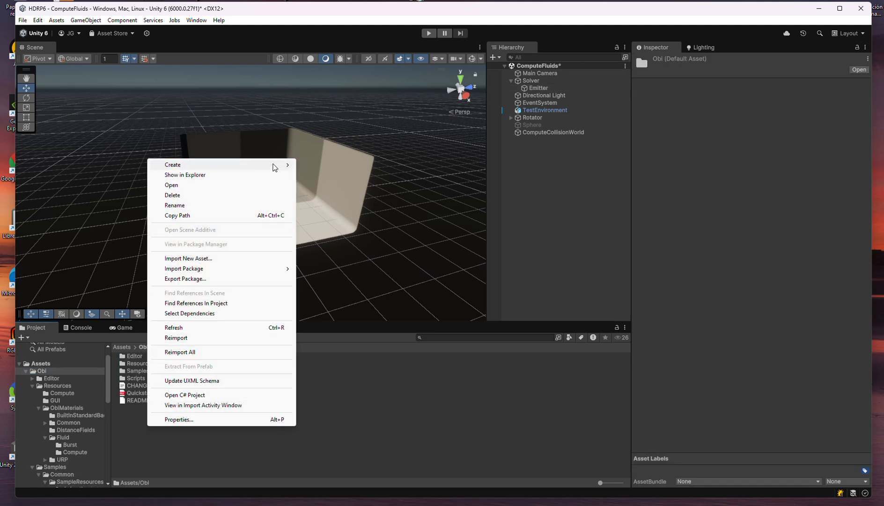
mouse_move(275, 170)
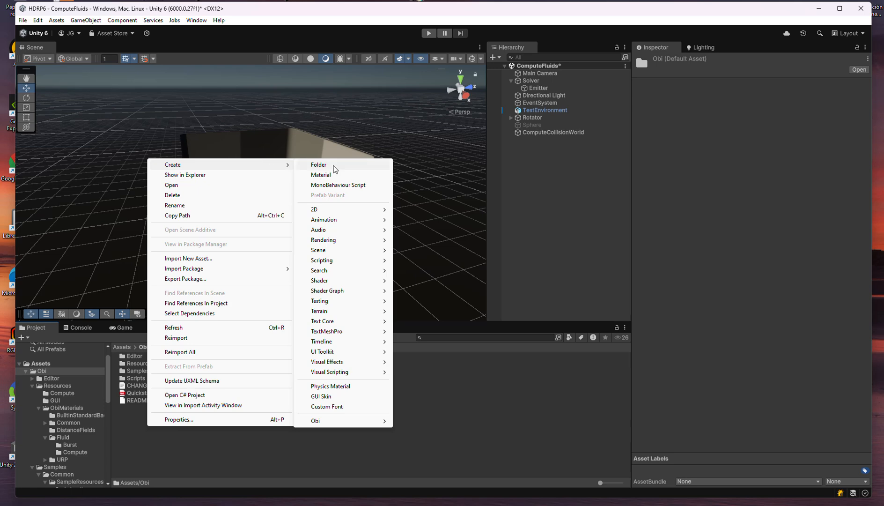
mouse_move(359, 294)
mouse_move(450, 292)
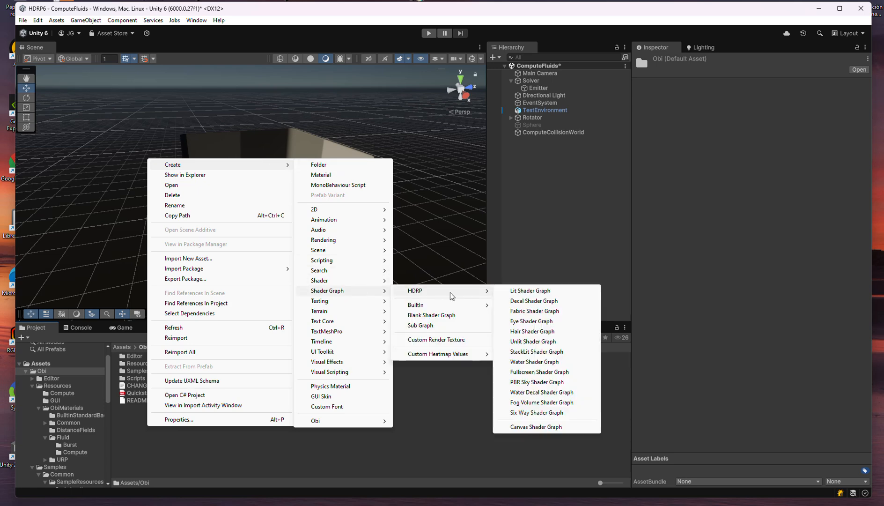
left_click(514, 292)
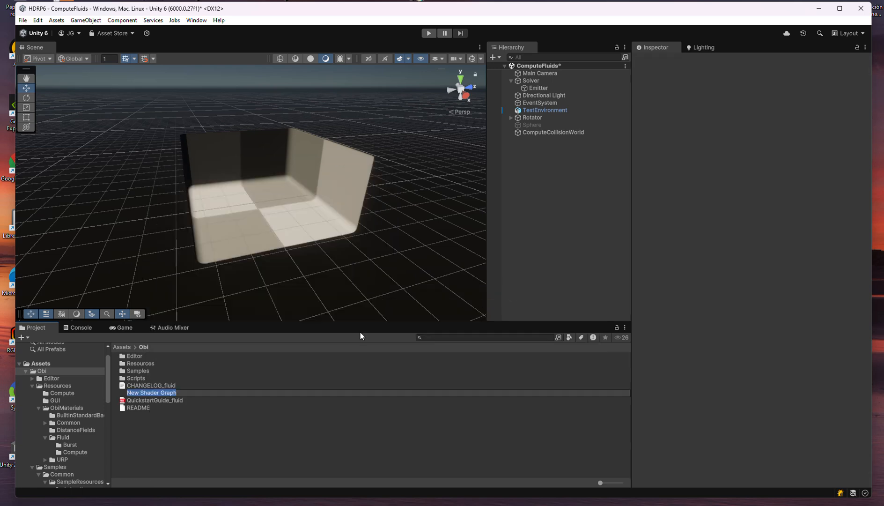
type("Custojm")
key("BackSpace")
key("BackSpace")
type("mFluidShade")
key("Return")
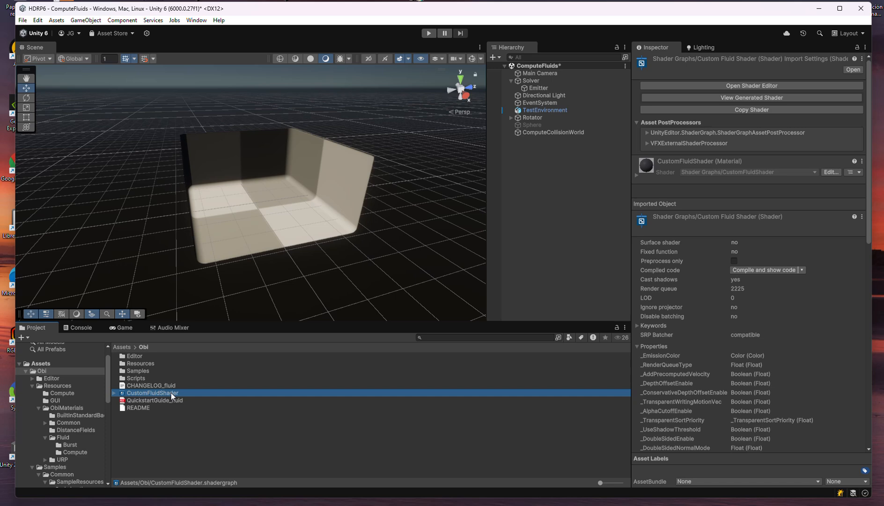
- Open the CustomFluidShader graph for editing and widen the graph area to make room for nodes
double_click(171, 392)
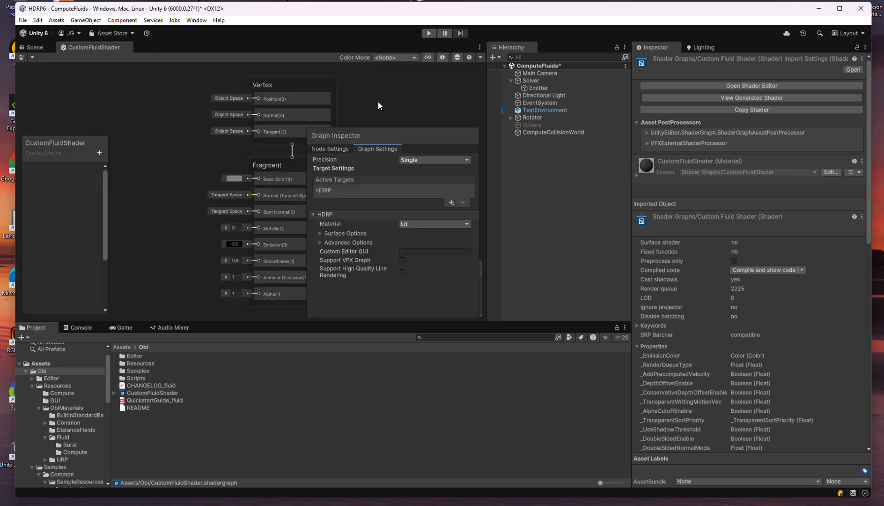
left_click_drag(489, 124, 556, 124)
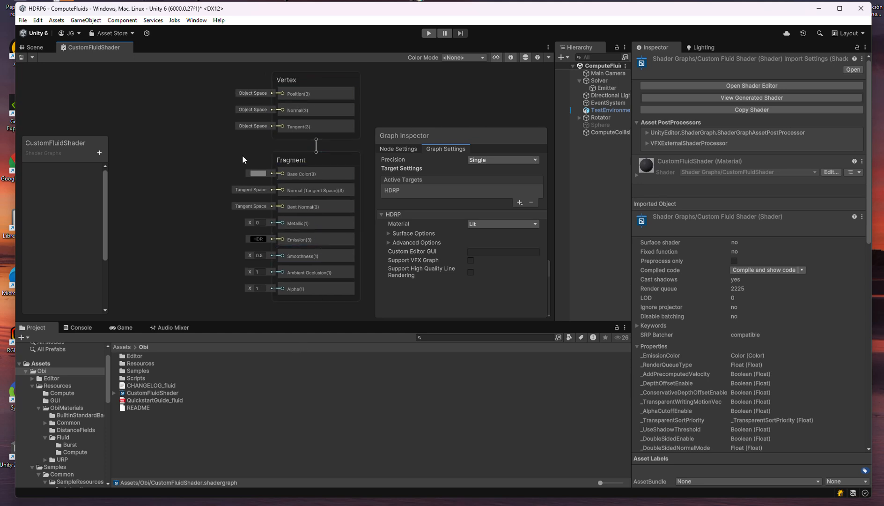
middle_click_drag(211, 156, 223, 163)
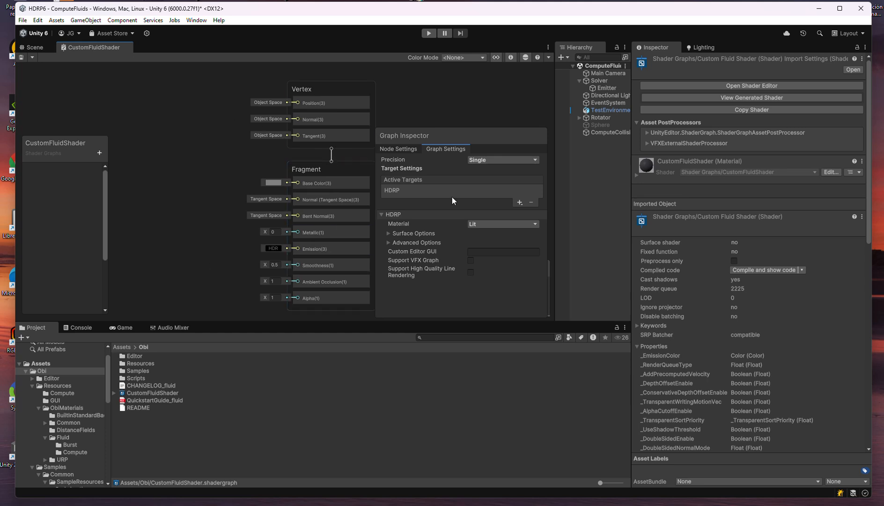
- Switch to the browser and examine the Custom fluid shaders section of the Obi fluid rendering manual, including the Burst and Compute example graphs
left_click(558, 505)
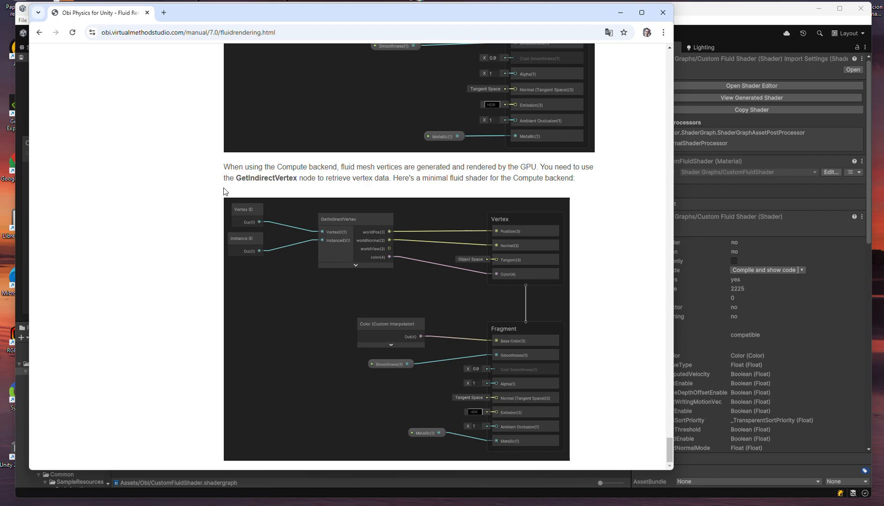
scroll(225, 188, "up", 20)
scroll(224, 187, "down", 14)
scroll(224, 188, "up", 8)
scroll(225, 189, "down", 5)
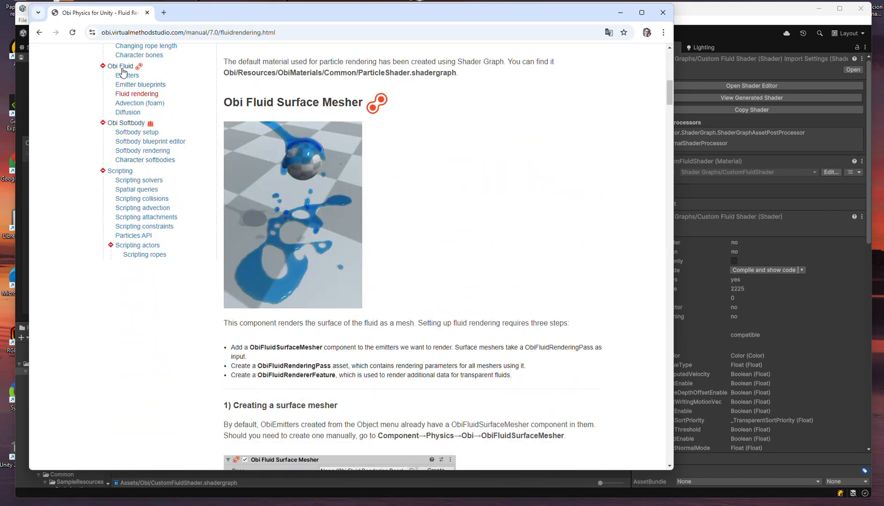
left_click(126, 94)
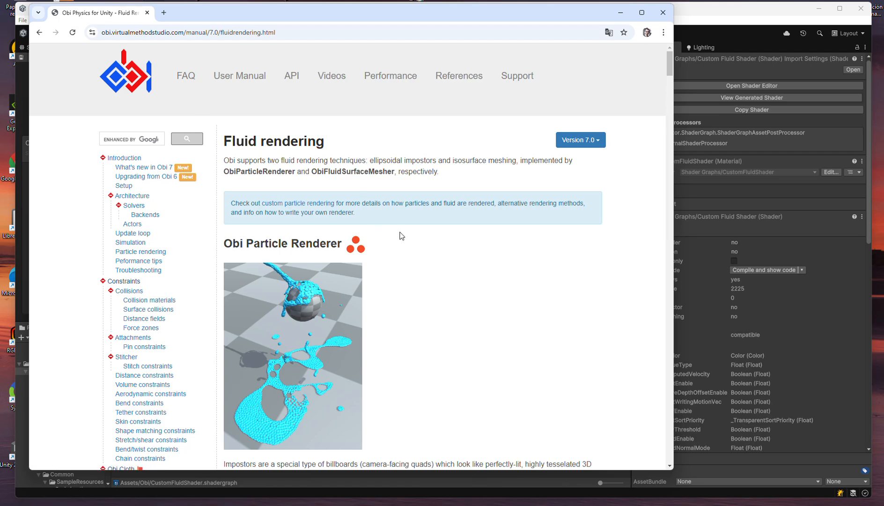
scroll(399, 233, "down", 5)
scroll(399, 232, "down", 20)
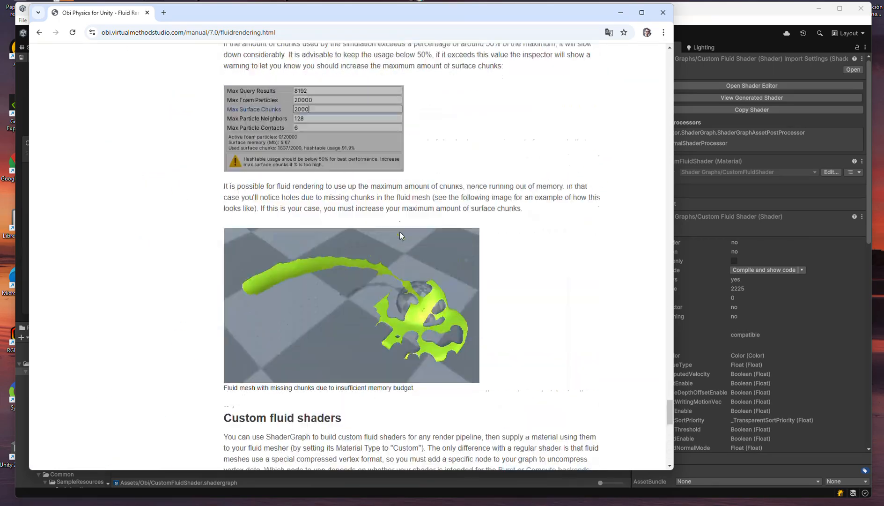
scroll(400, 233, "up", 1)
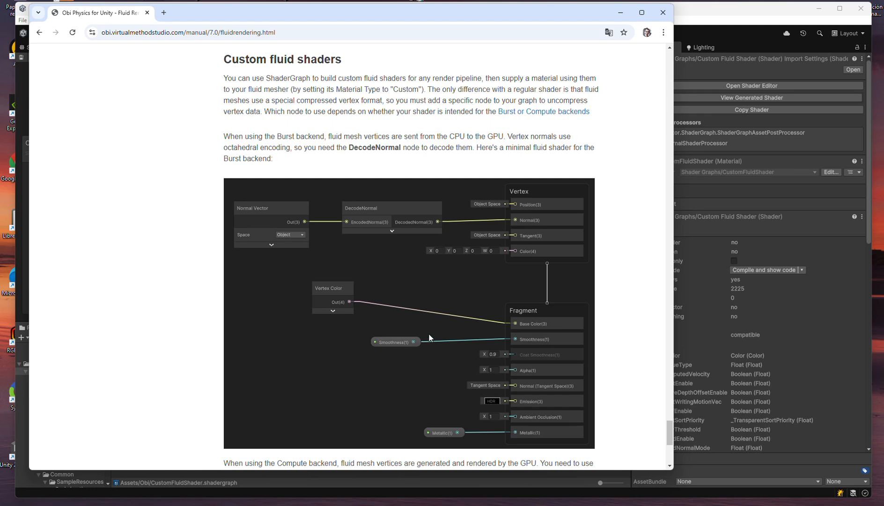
scroll(428, 333, "down", 2)
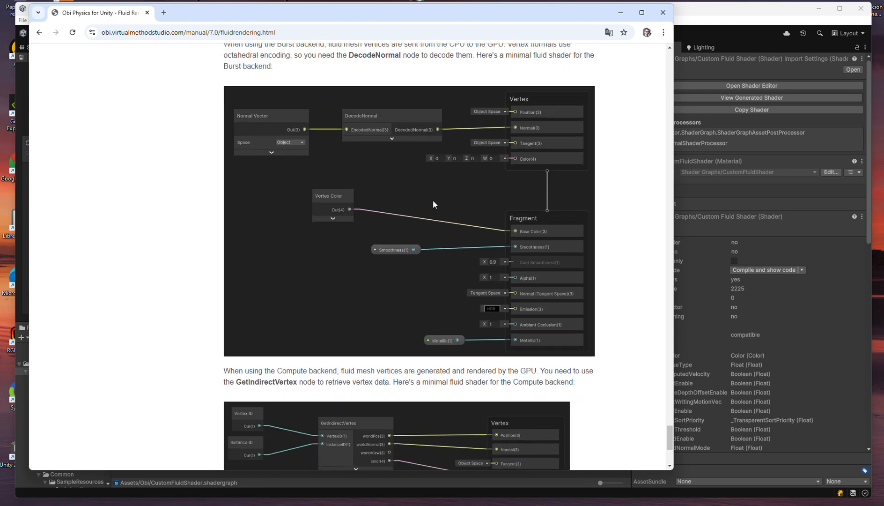
scroll(459, 227, "down", 4)
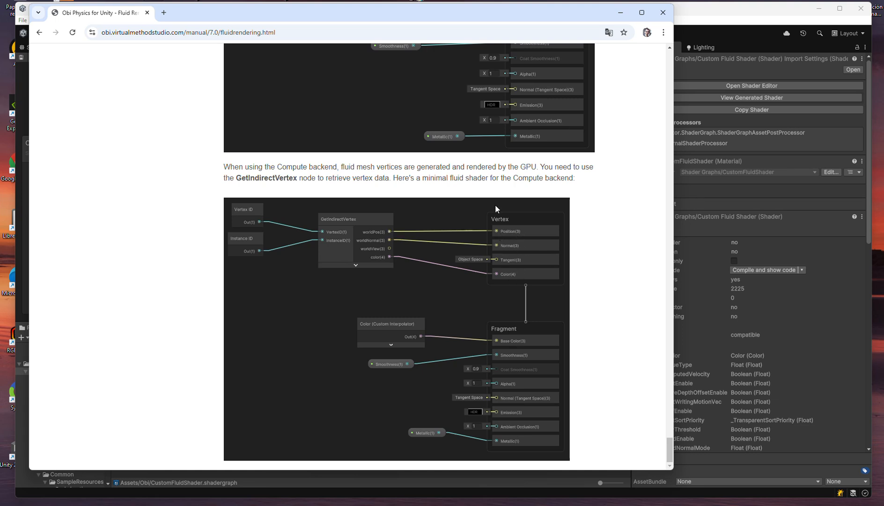
- Switch back to Unity, add a GetIndirectVertex node to the graph and place it beside the Vertex block
left_click(703, 12)
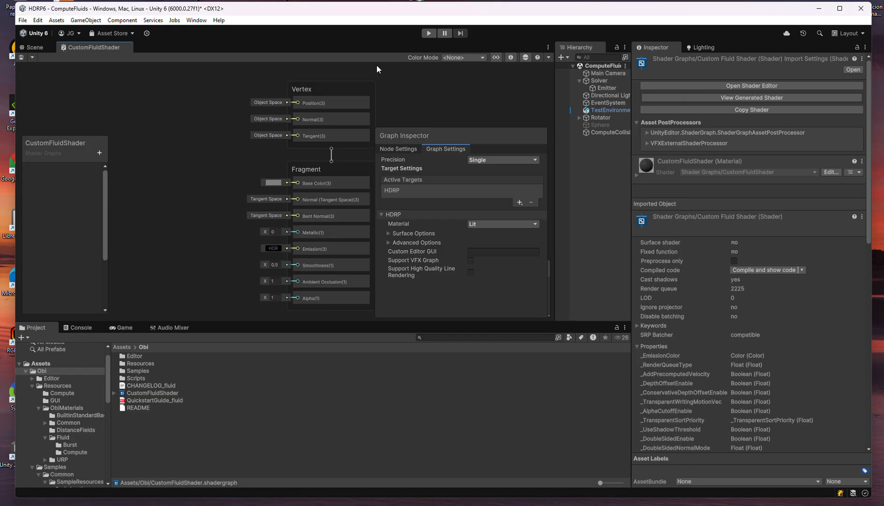
right_click(183, 122)
left_click(194, 126)
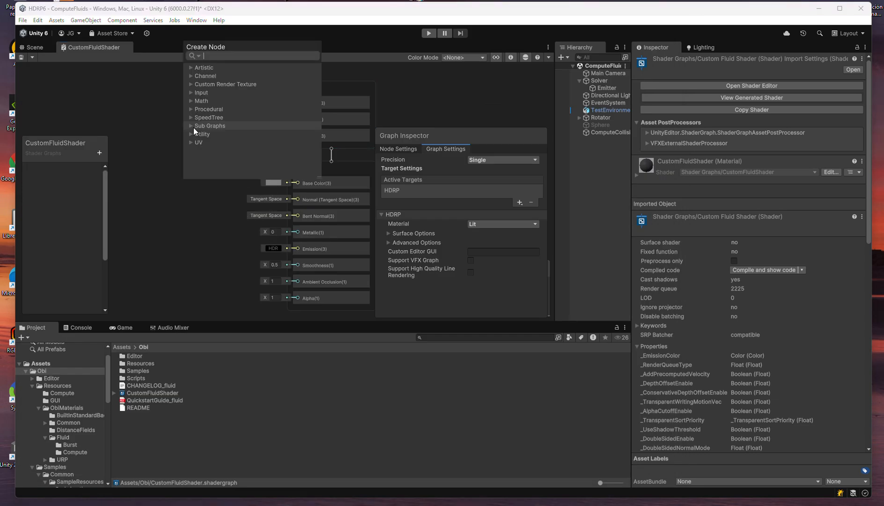
type("getin")
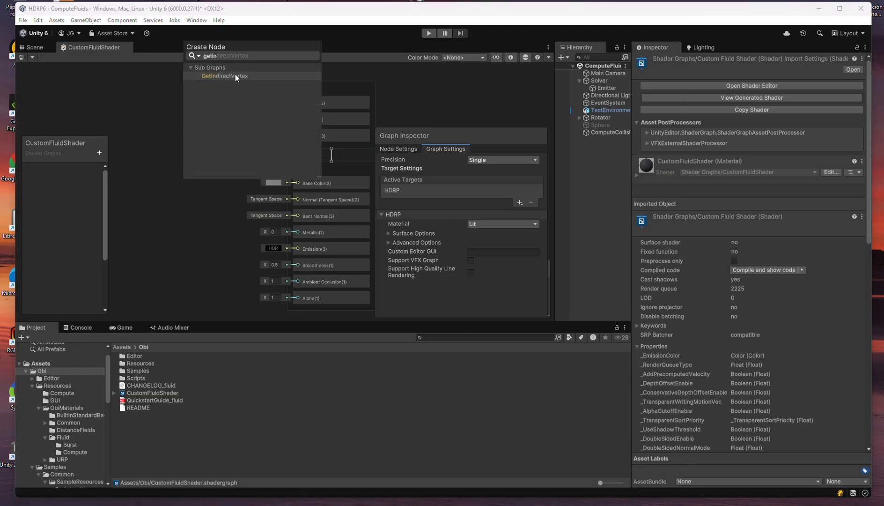
left_click(236, 75)
left_click_drag(205, 121, 146, 104)
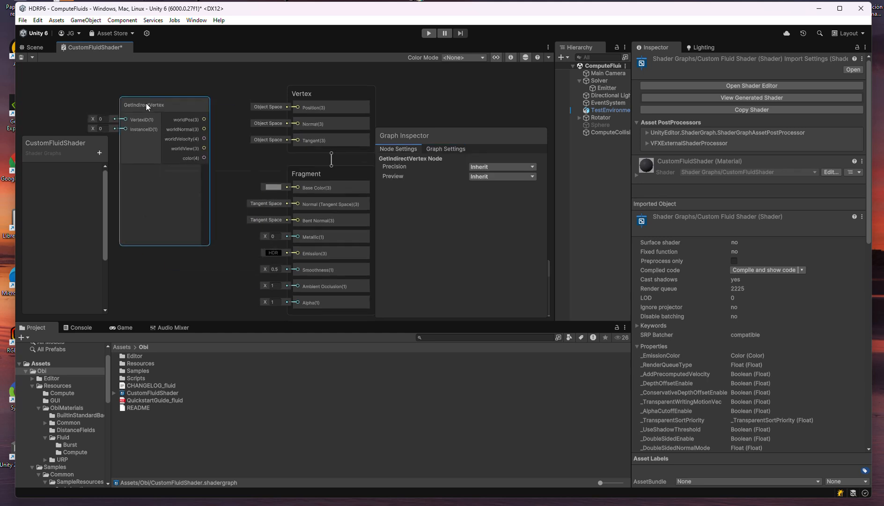
- Connect GetIndirectVertex's worldPos output to the Vertex Position input and its worldNormal output to the Vertex Normal input
left_click_drag(202, 117, 297, 137)
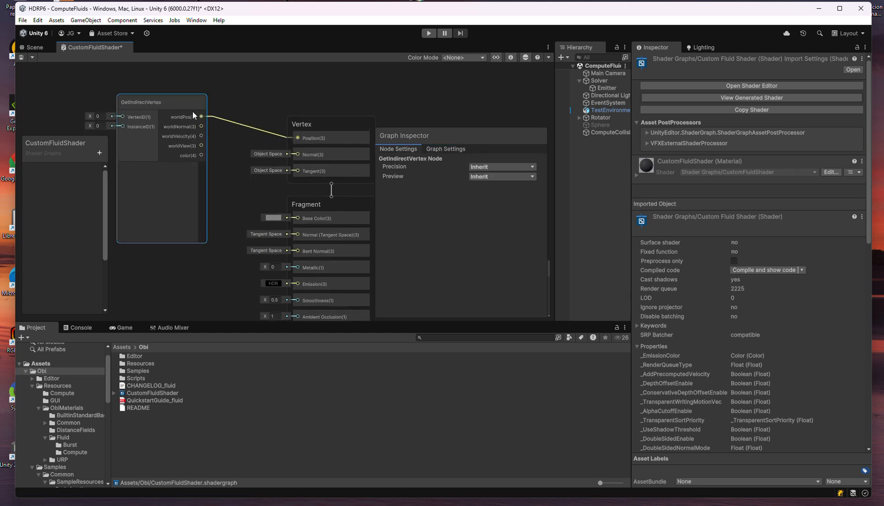
left_click_drag(203, 128, 298, 154)
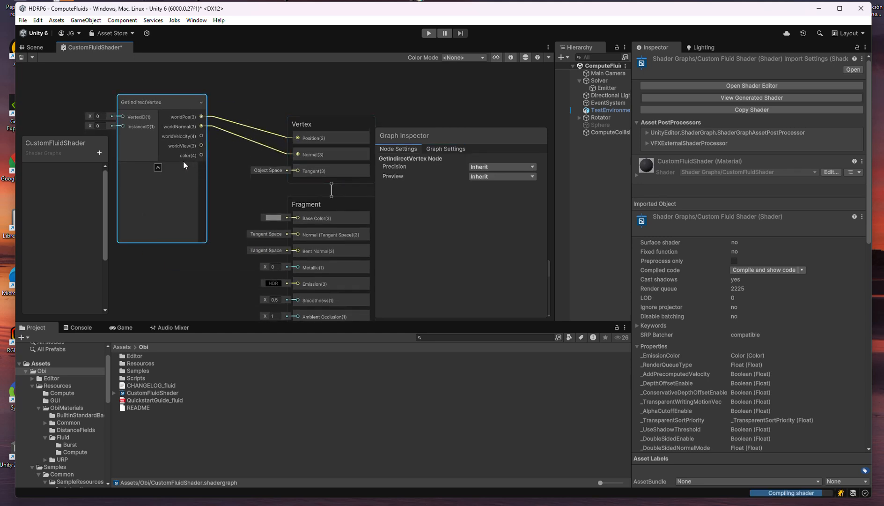
left_click(262, 191)
- Add a Custom Interpolator block to the Vertex stage and connect GetIndirectVertex's color output to it
middle_click_drag(261, 192, 259, 164)
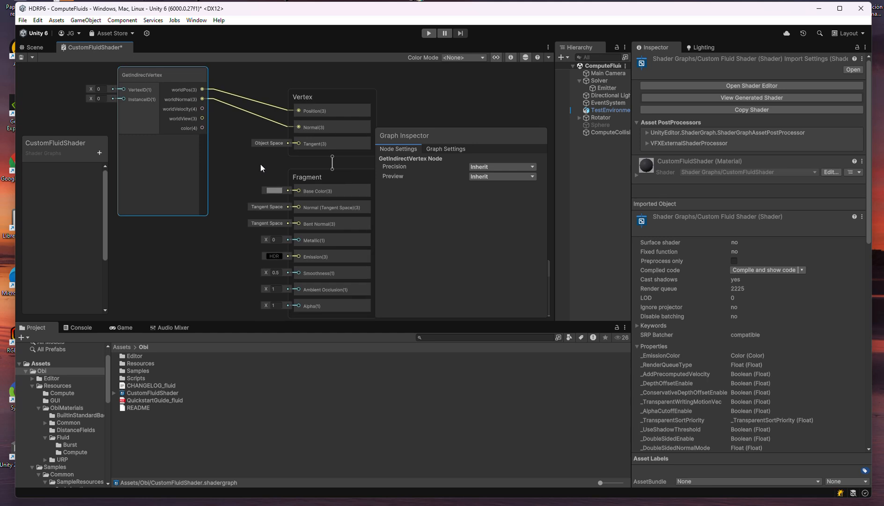
left_click(335, 151)
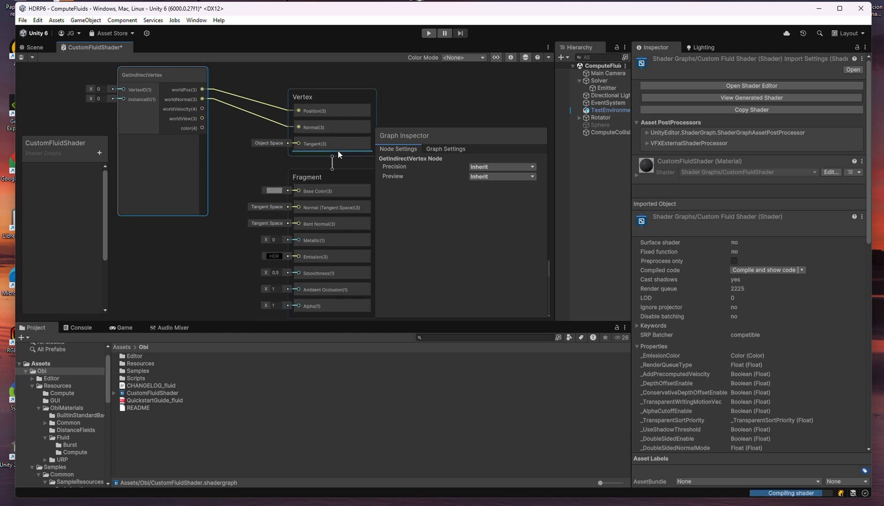
right_click(338, 150)
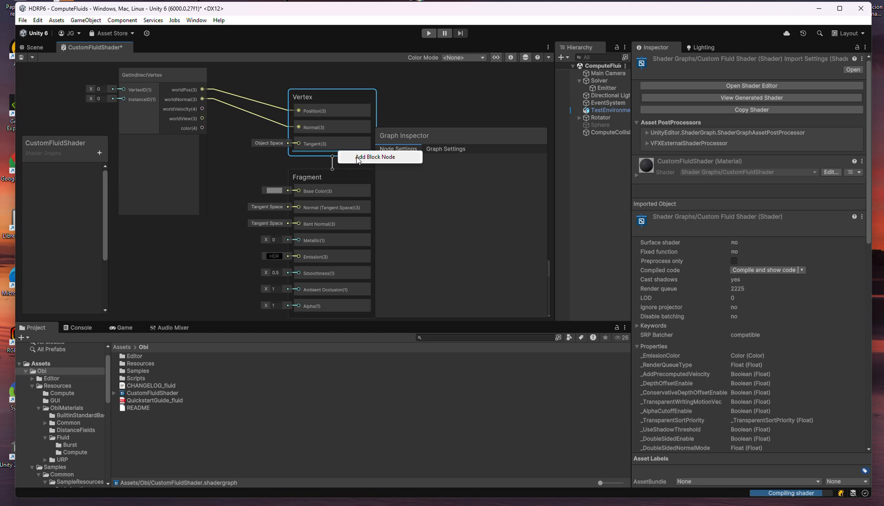
left_click(357, 159)
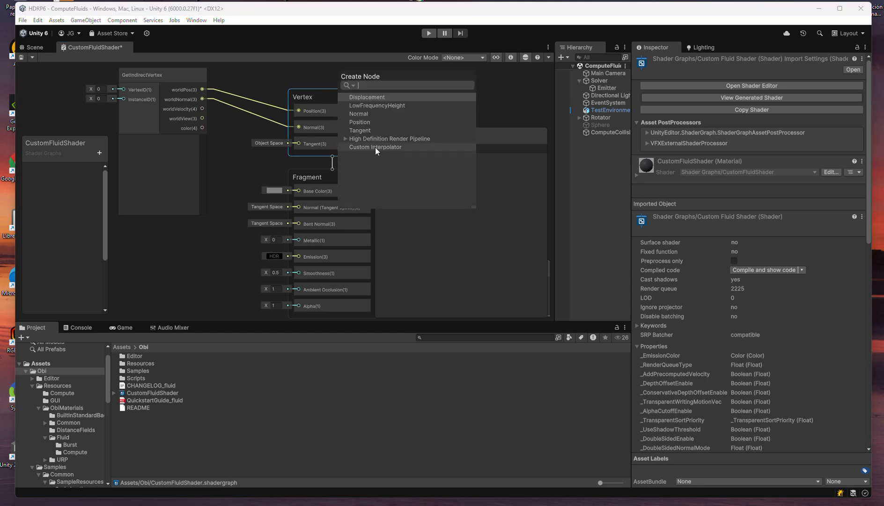
left_click(374, 147)
left_click_drag(202, 128, 300, 159)
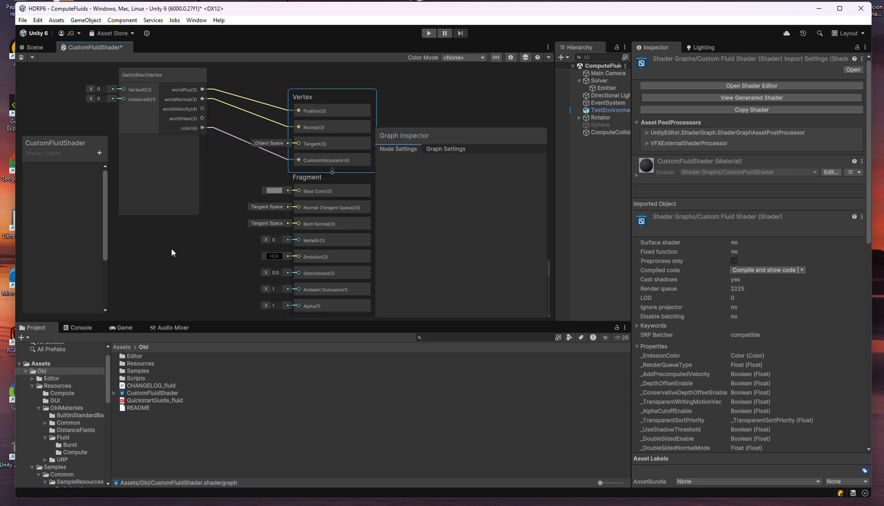
- Add a CustomInterpolator node to the graph and connect its output to the Fragment Base Color input
middle_click_drag(170, 251, 194, 220)
right_click(189, 215)
left_click(206, 221)
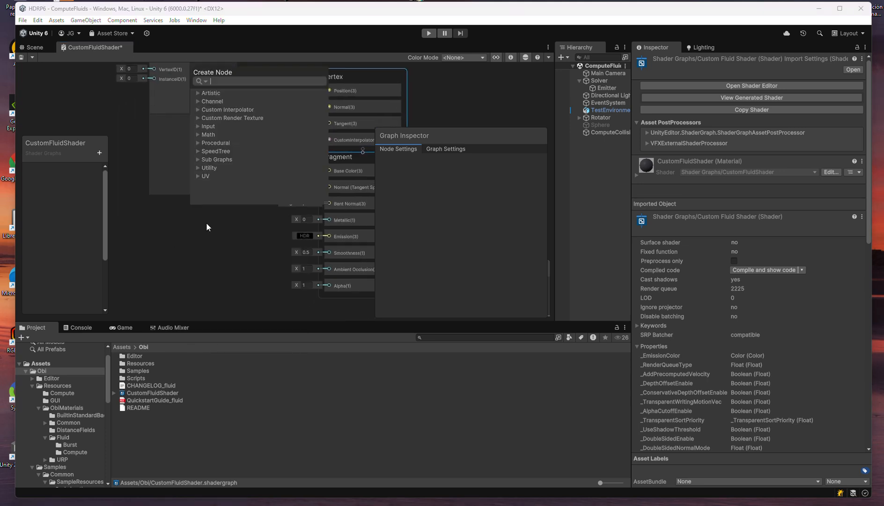
type("custom")
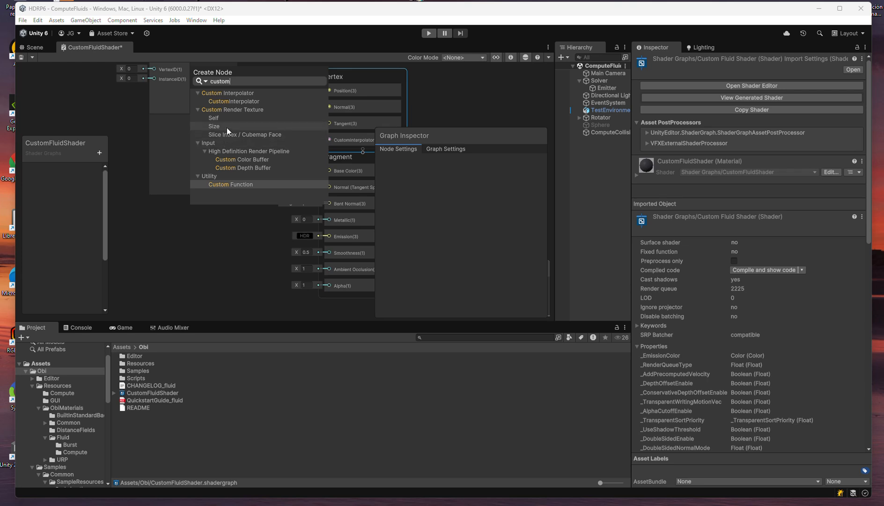
double_click(225, 100)
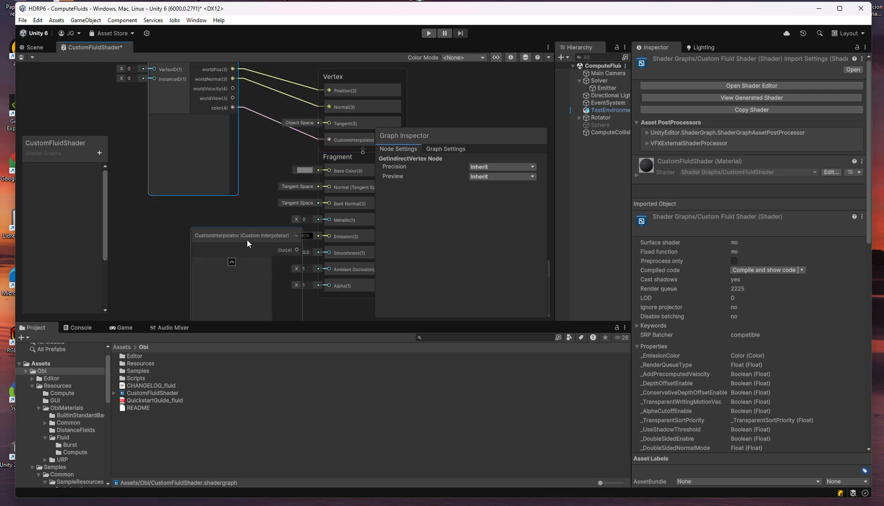
left_click_drag(247, 242, 191, 226)
left_click_drag(241, 238, 330, 178)
- Add a Vertex ID node and connect its output to GetIndirectVertex's VertexID input
middle_click_drag(258, 139, 358, 181)
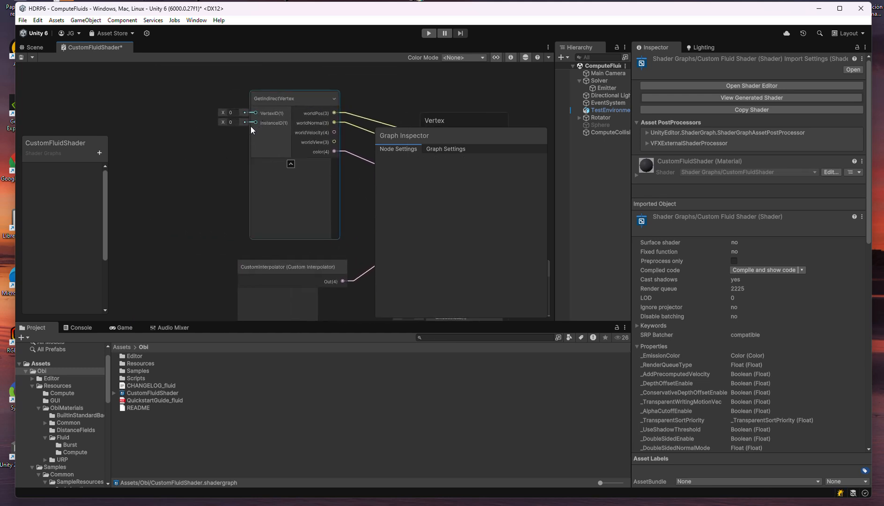
right_click(160, 163)
left_click(172, 169)
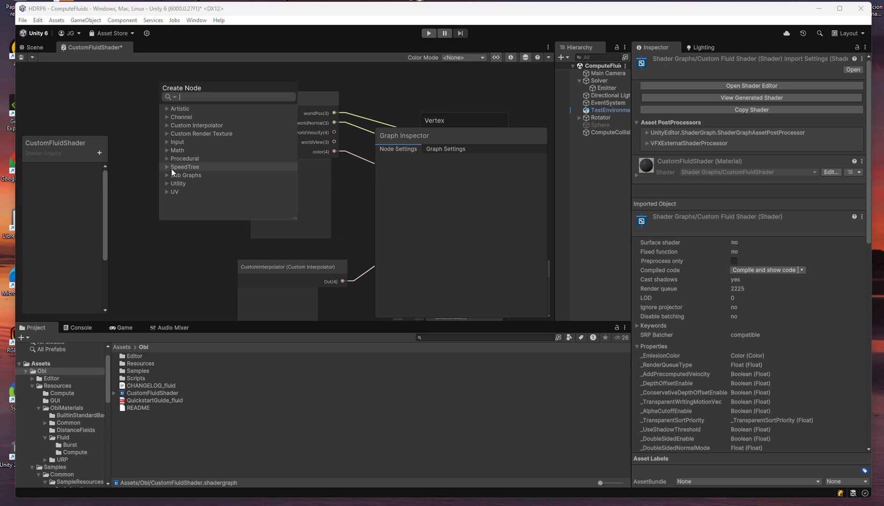
type("verte")
left_click(195, 133)
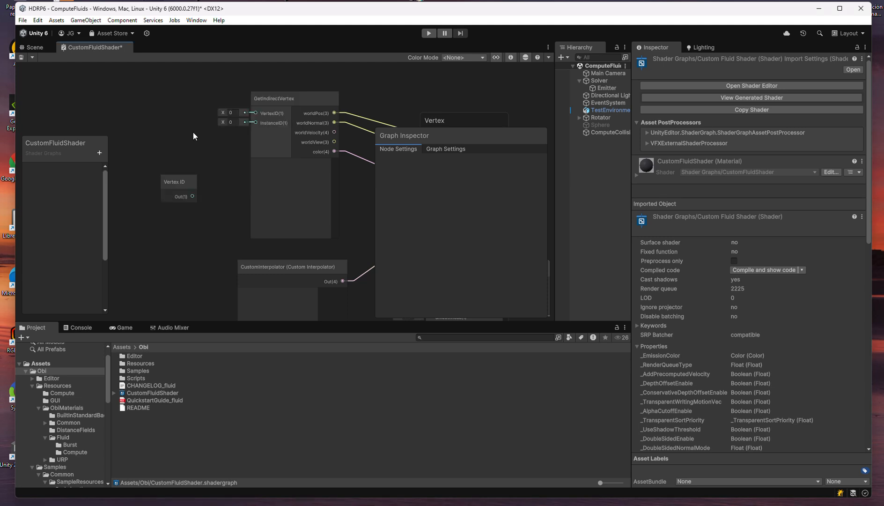
left_click_drag(179, 185, 255, 137)
- Add an Instance ID node and connect its output to GetIndirectVertex's InstanceID input
right_click(186, 181)
left_click(197, 183)
type("inst")
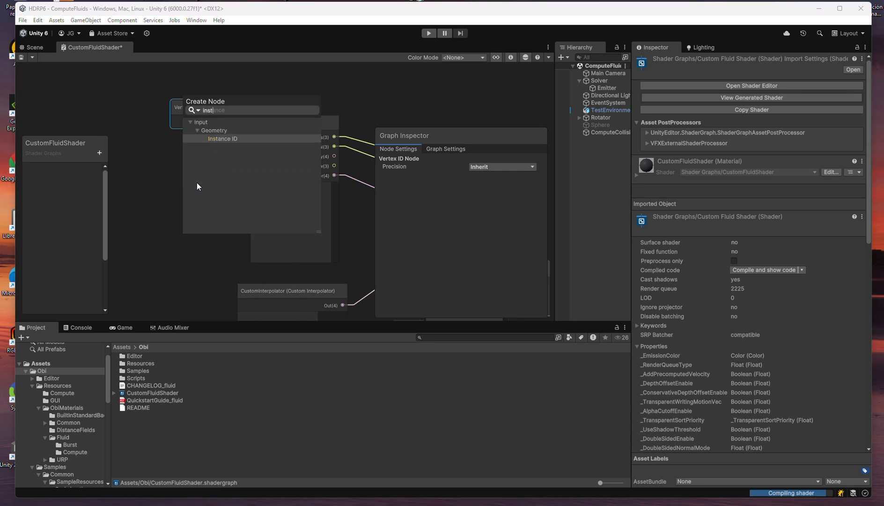
left_click(218, 139)
left_click_drag(205, 195, 254, 150)
middle_click_drag(234, 195, 143, 164)
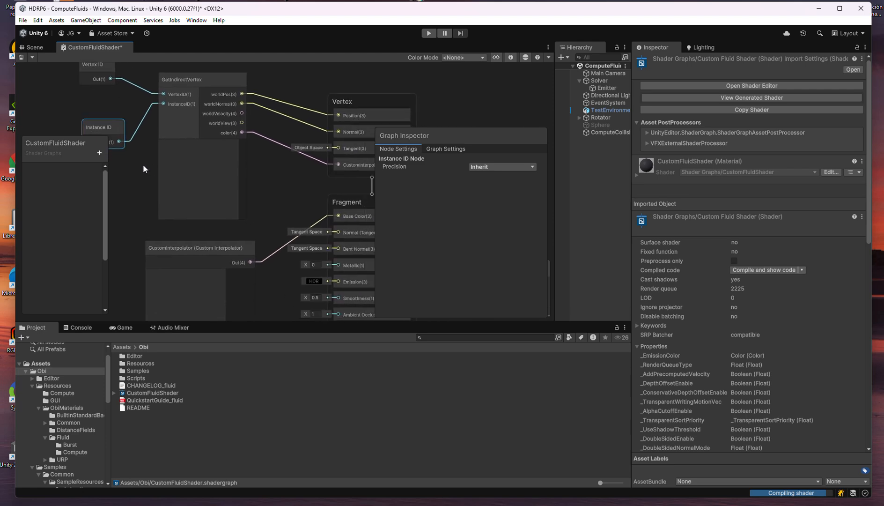
- Compare the graph with the Compute example in the browser's Obi manual, then return to Unity and save the shader graph
key("alt+Tab")
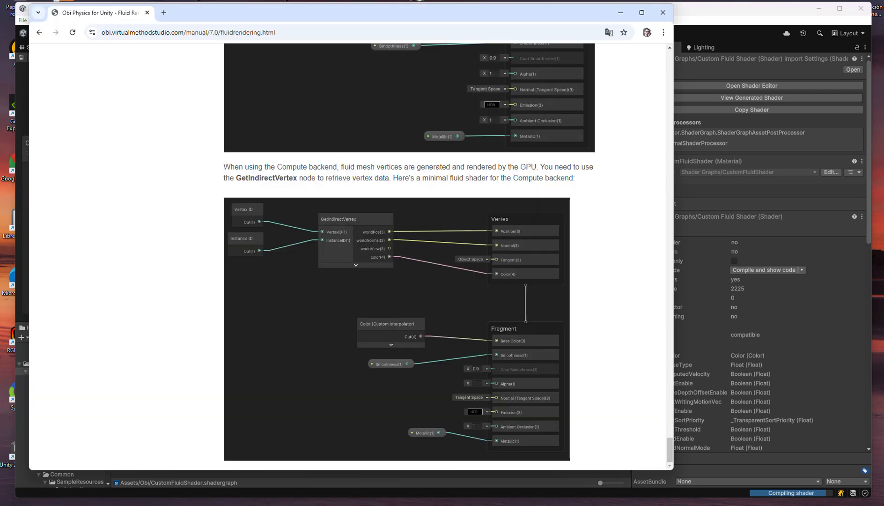
left_click(718, 10)
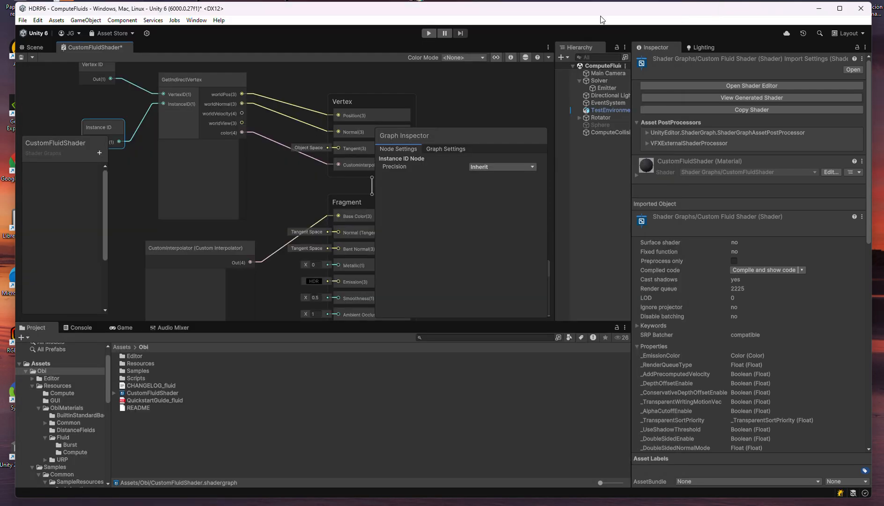
left_click(22, 57)
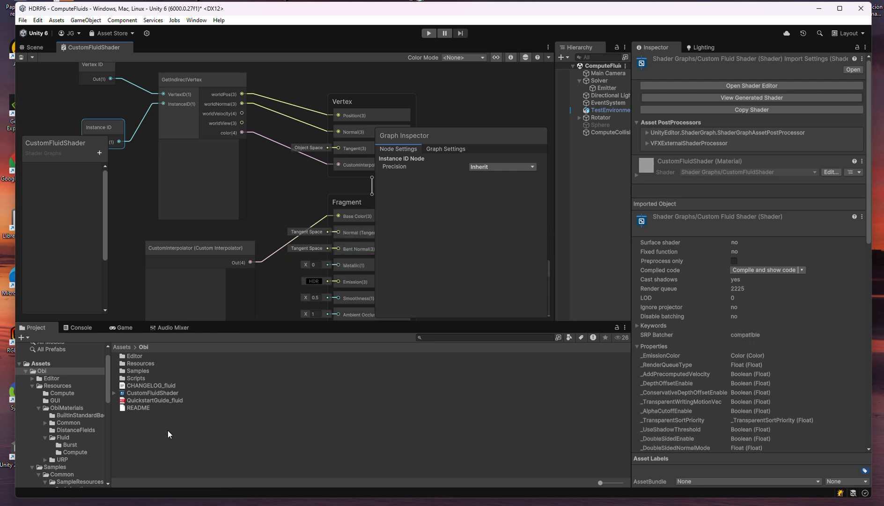
- Create a new material named CustomFluidMaterial in the Assets/Obi folder
right_click(167, 433)
mouse_move(276, 169)
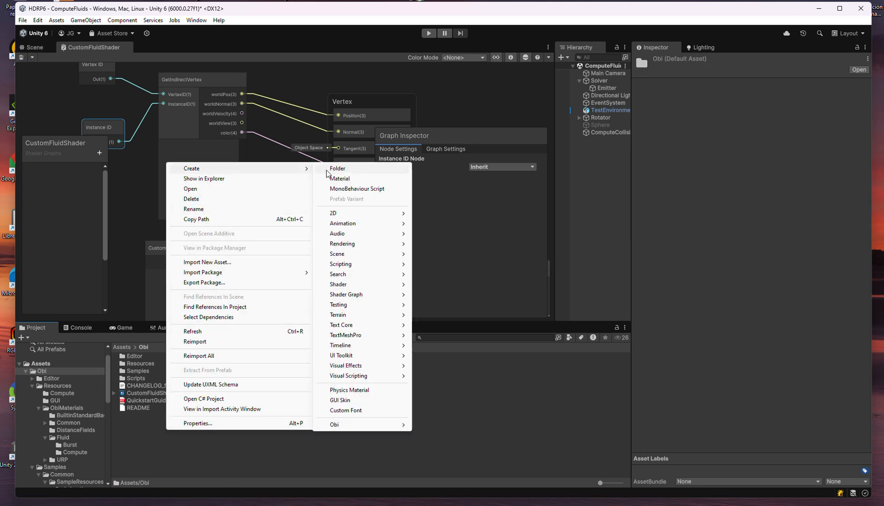
left_click(327, 180)
type("Cu")
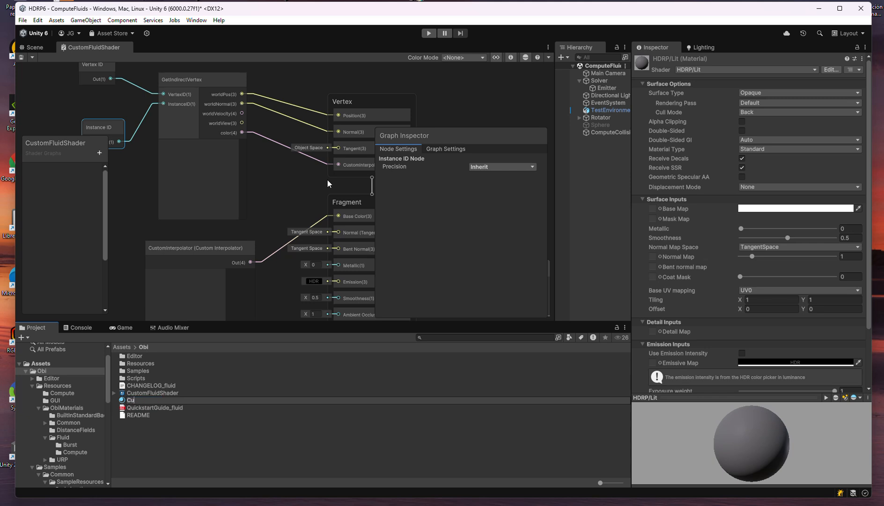
type("stomFluidMaterial")
key("Return")
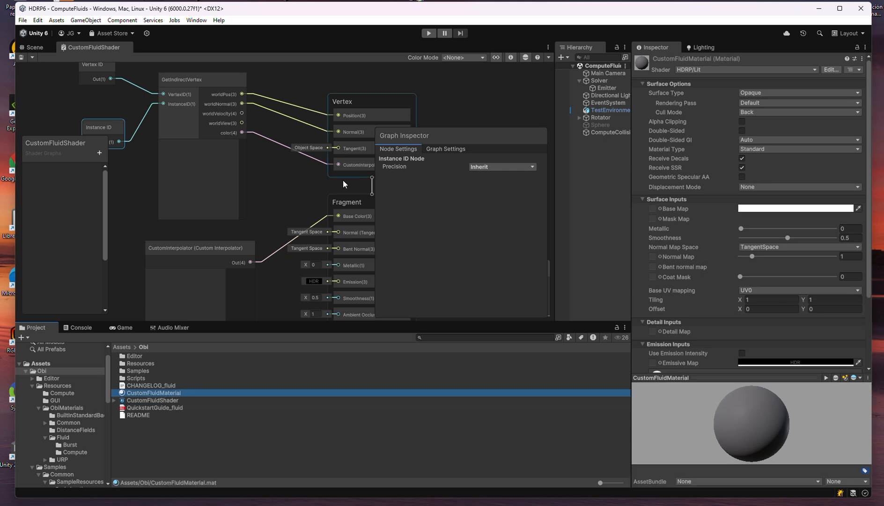
- Assign the Shader Graphs/CustomFluidShader shader to CustomFluidMaterial
left_click(694, 69)
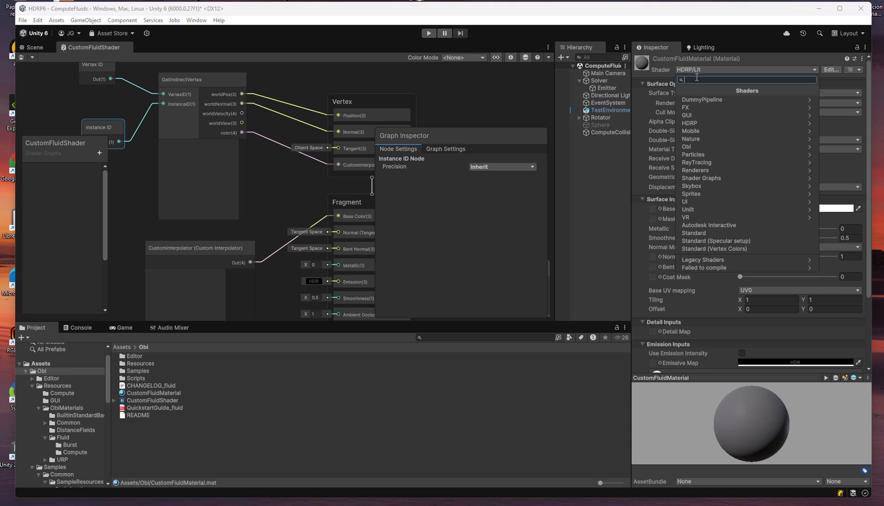
type("custom")
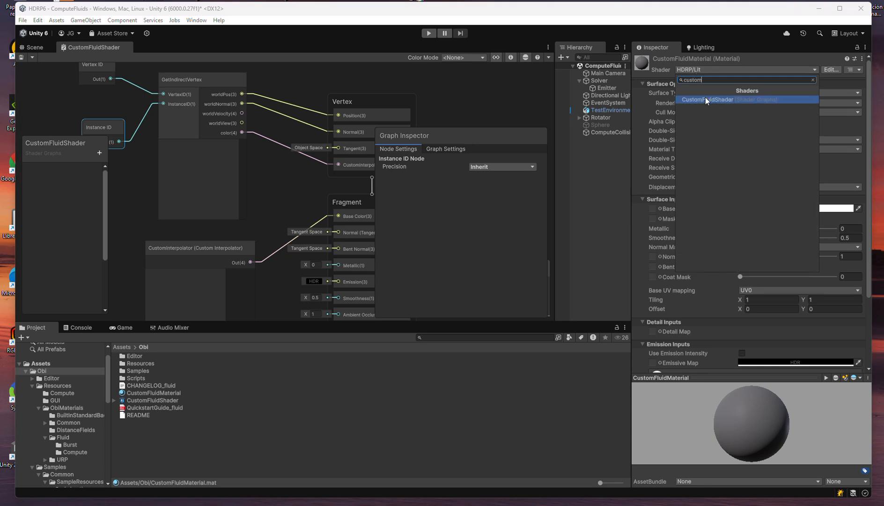
left_click(706, 99)
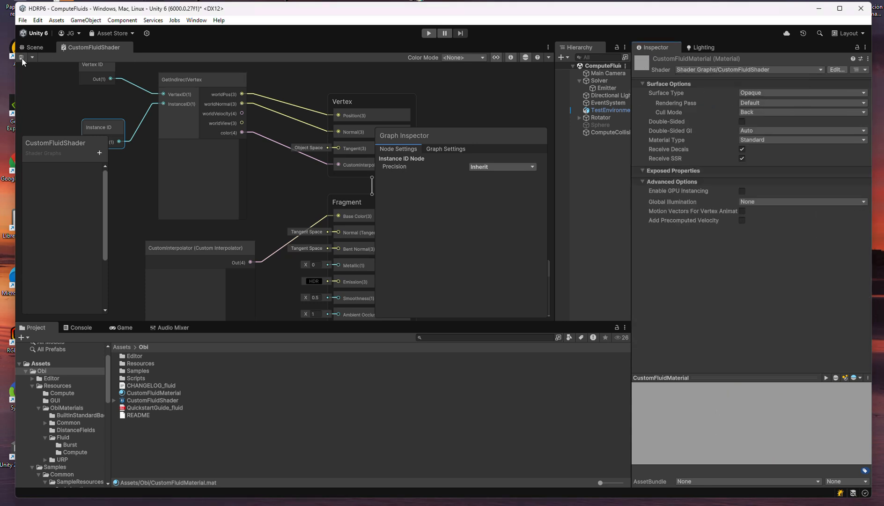
- On the Emitter's Obi Fluid Surface Mesher, set Material Type to Custom and assign CustomFluidMaterial as the Custom Fluid Material
left_click(36, 48)
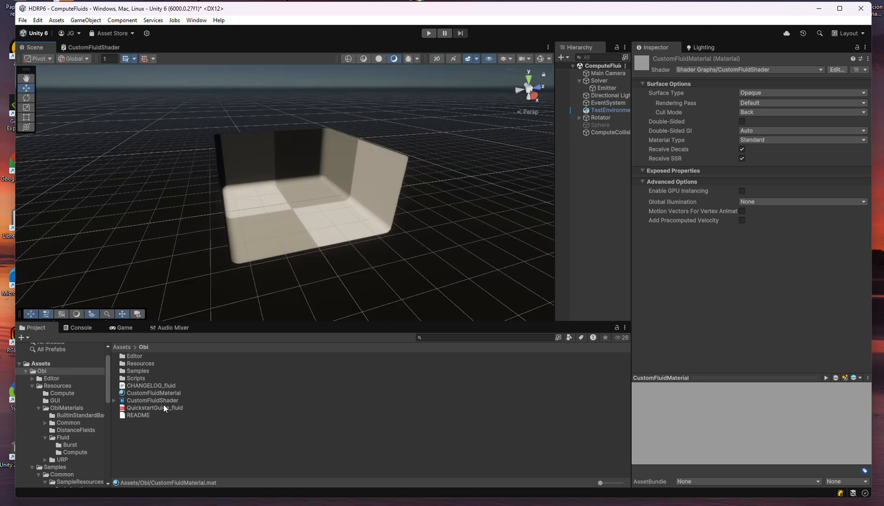
left_click_drag(554, 170, 492, 173)
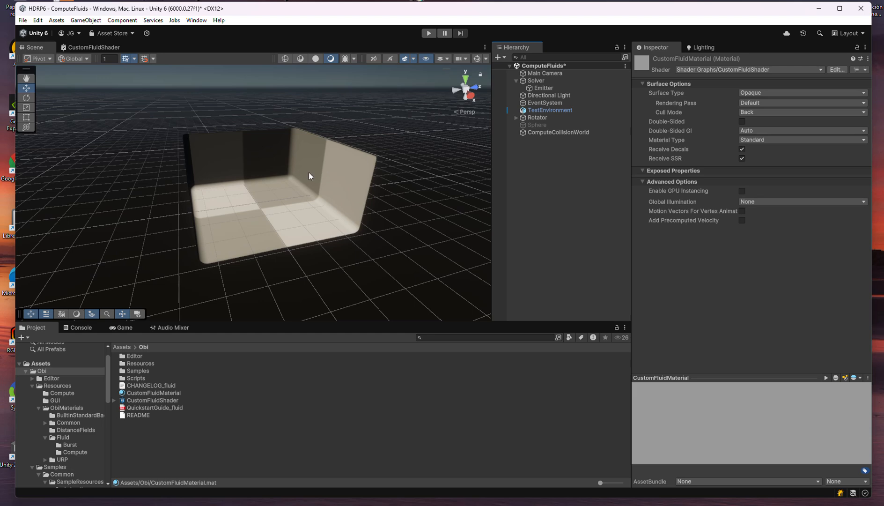
left_click(548, 87)
scroll(673, 212, "down", 3)
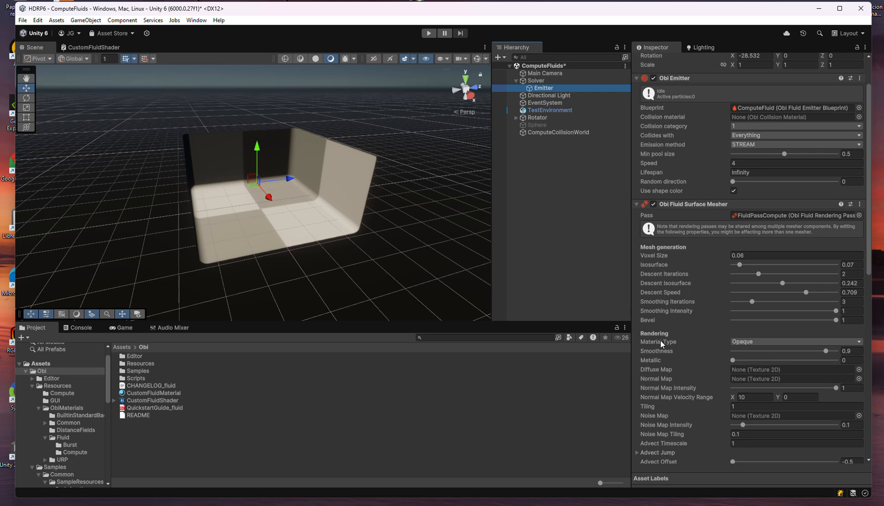
left_click(749, 343)
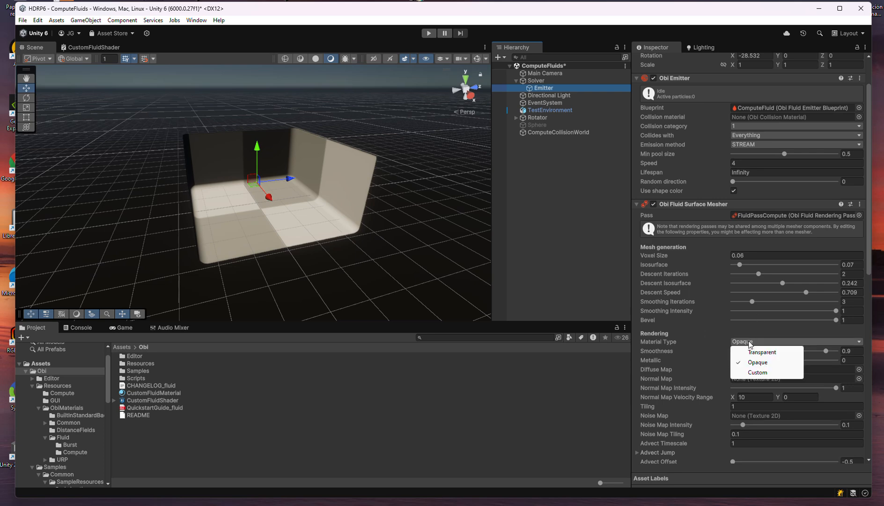
left_click(758, 373)
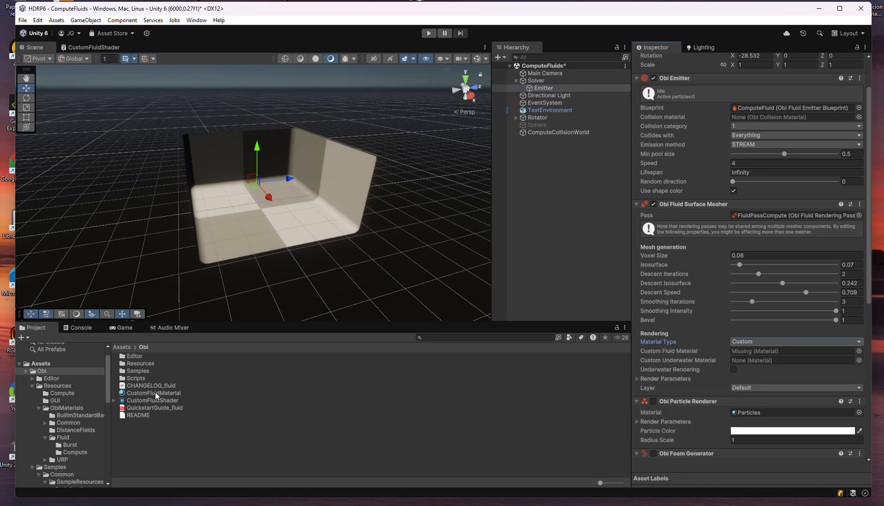
left_click_drag(156, 396, 751, 352)
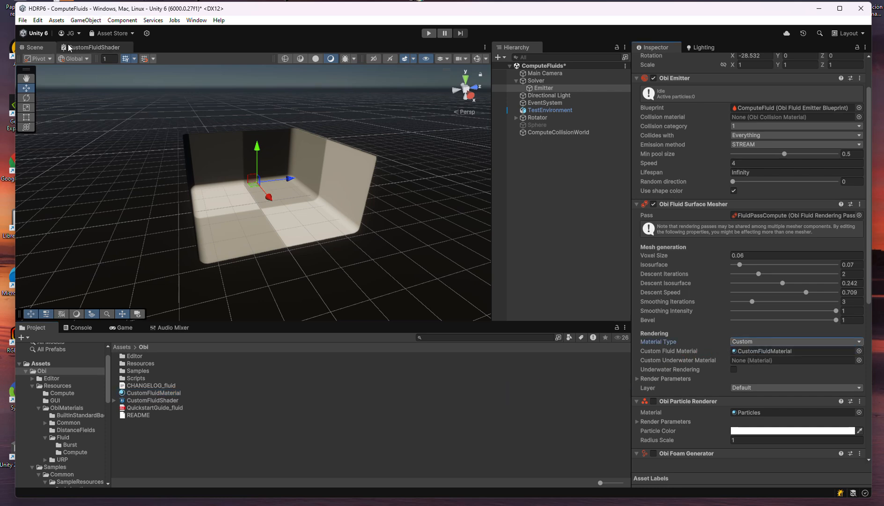
- Run the scene to check how the fluid renders with the custom material, and stop it again
left_click(427, 33)
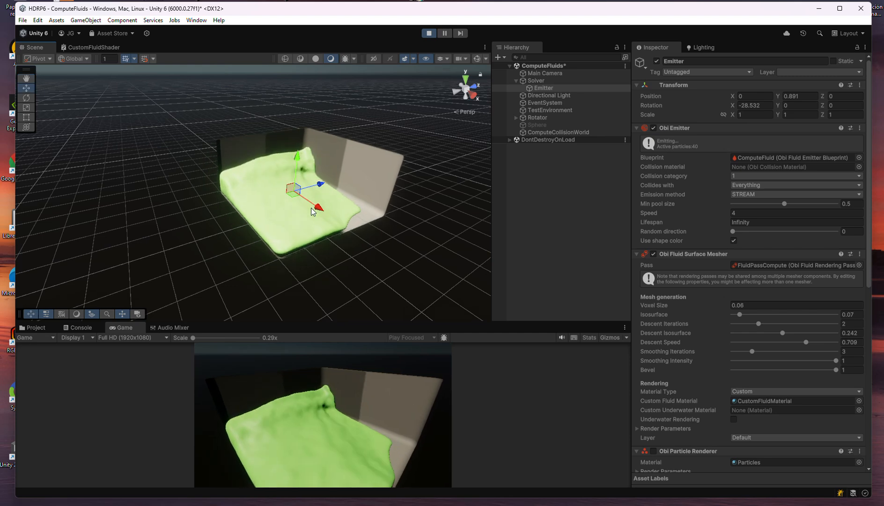
left_click(429, 33)
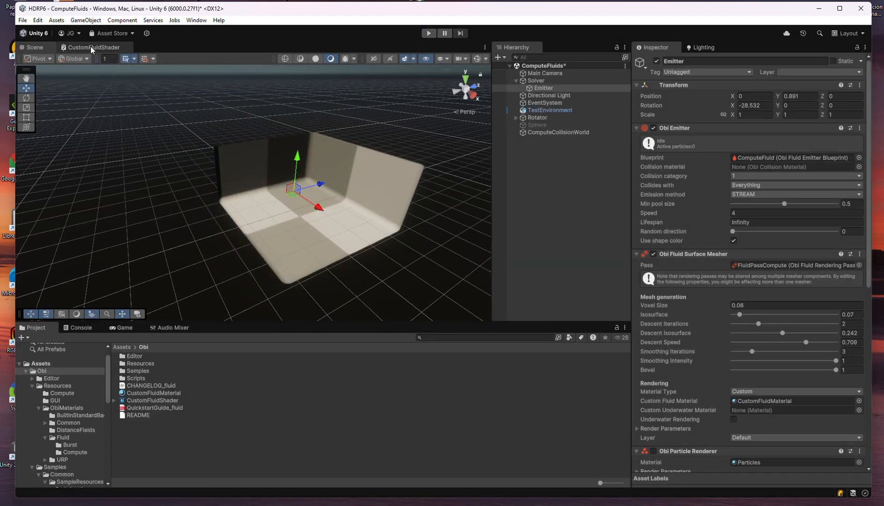
- In CustomFluidShader's graph settings, set the HDRP Surface Type to Transparent and the Refraction Model to Planar
left_click(91, 47)
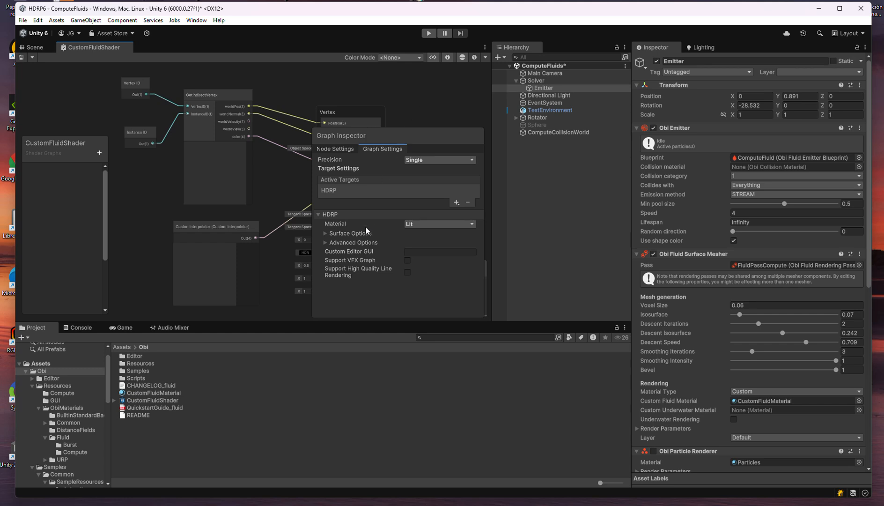
left_click(326, 234)
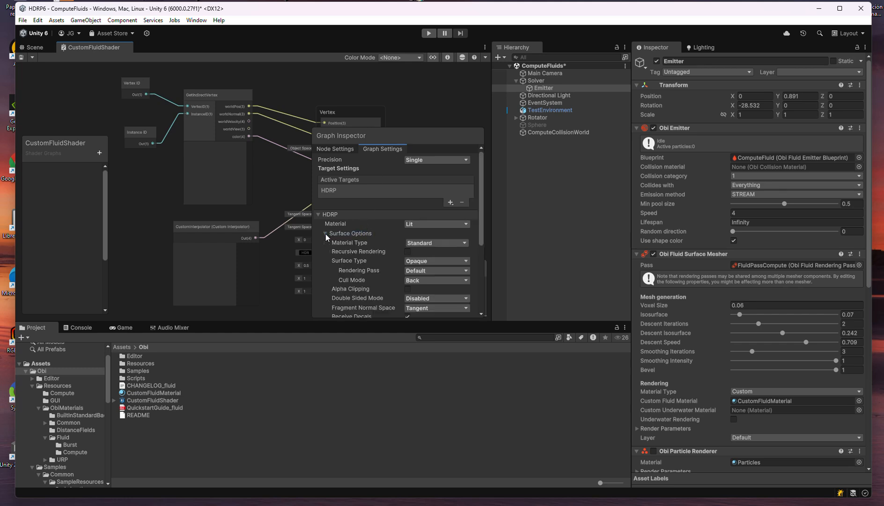
left_click(414, 260)
left_click(422, 283)
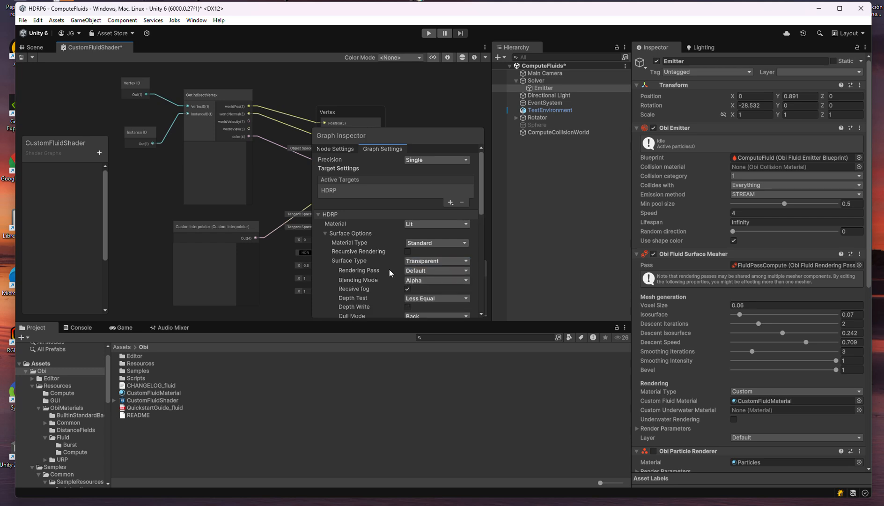
scroll(389, 270, "down", 10)
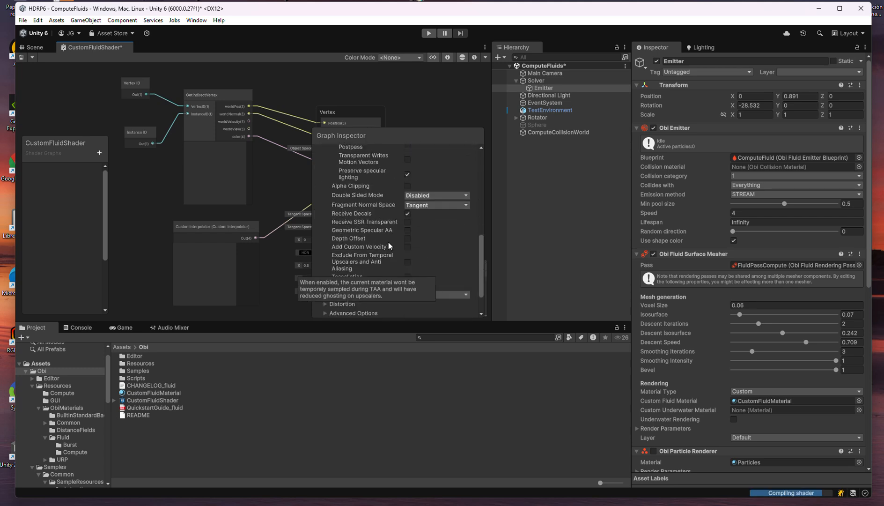
left_click(422, 295)
left_click(424, 316)
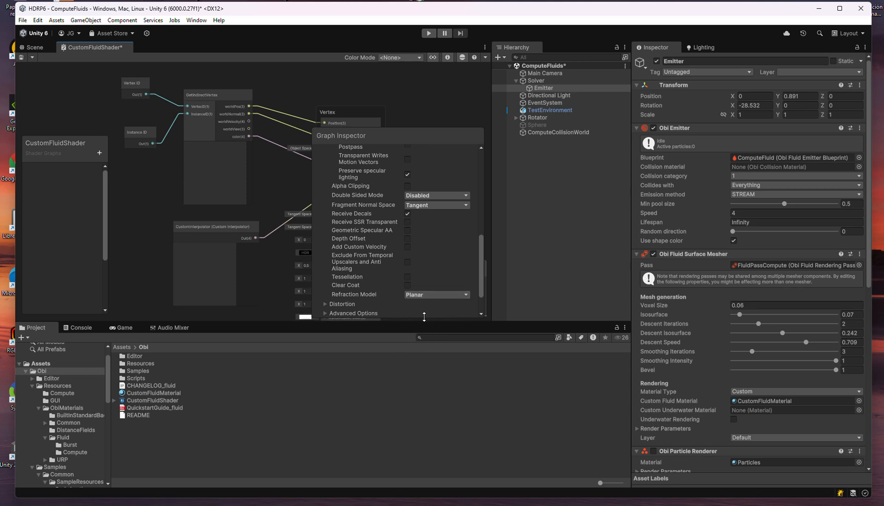
- Raise the Fragment Smoothness, set Alpha to 0.01, and save the shader graph
middle_click_drag(428, 76, 350, 53)
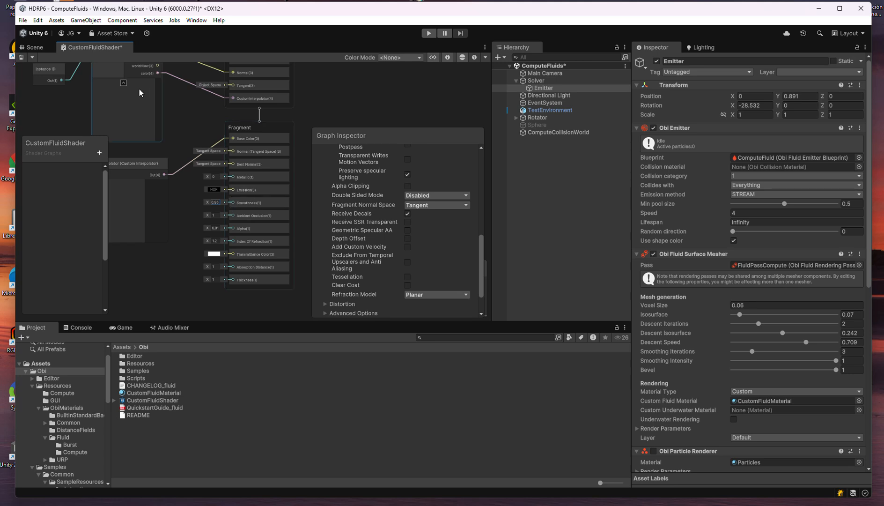
left_click(22, 57)
- Set CustomFluidMaterial's Surface Type to Transparent and its Refraction Model to Planar, and run the scene to test the fluid
left_click(159, 393)
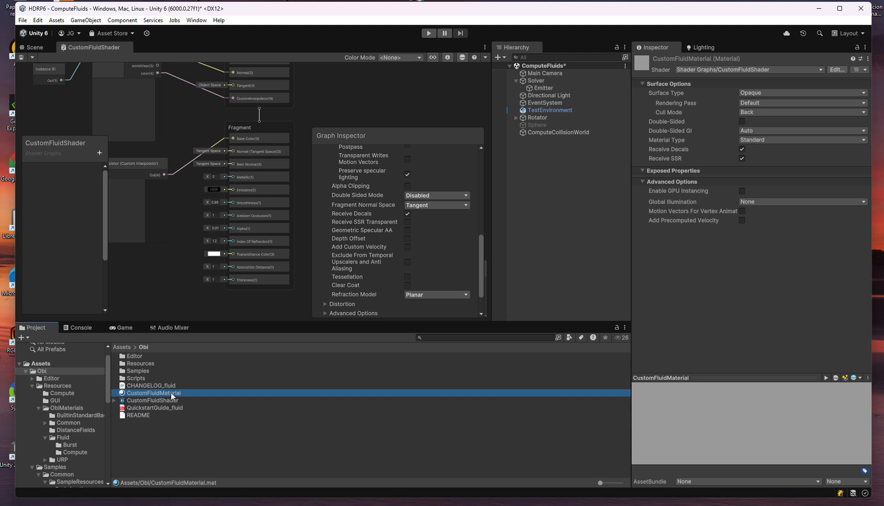
left_click(751, 102)
left_click(768, 115)
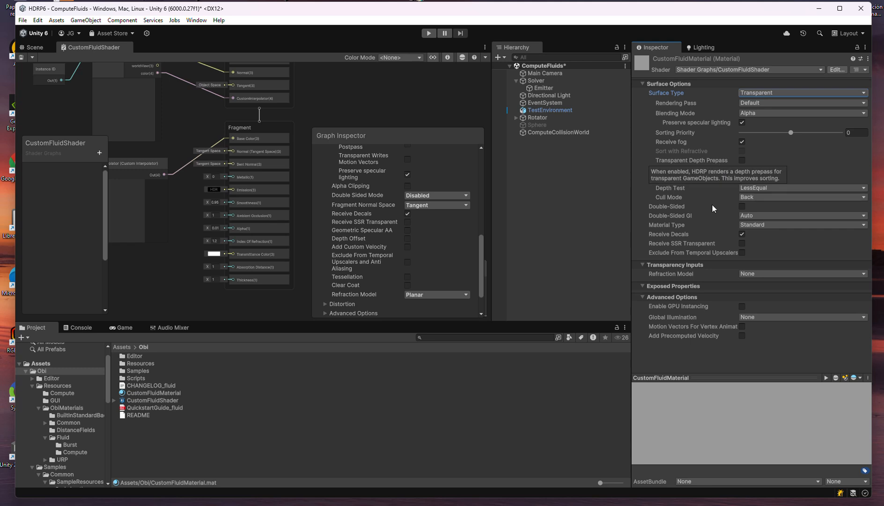
left_click(749, 275)
left_click(757, 295)
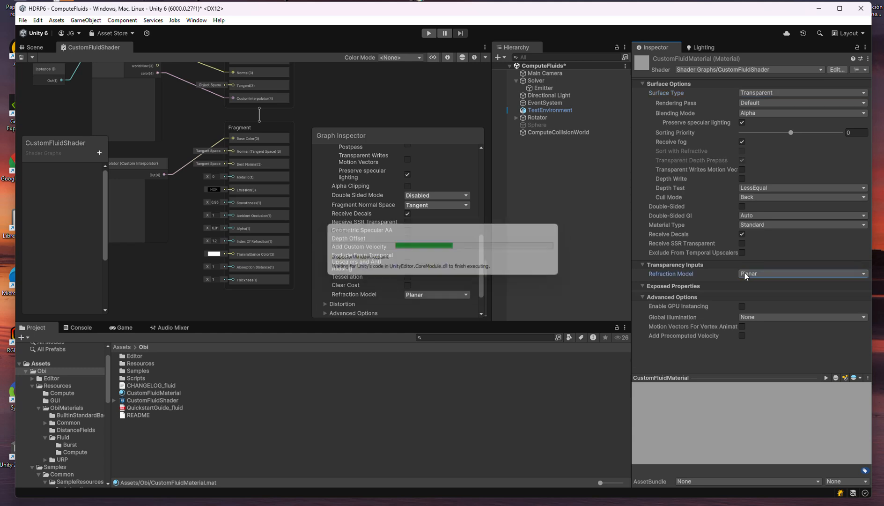
left_click(428, 33)
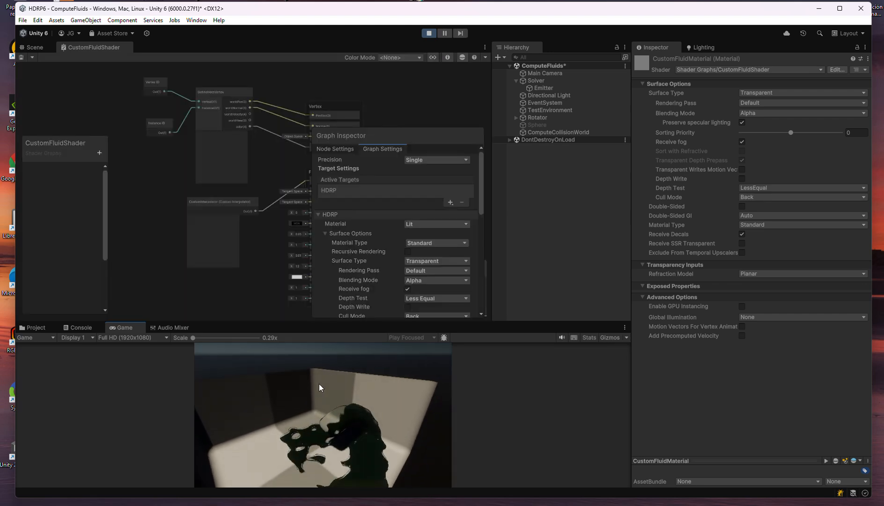
- Examine the transparent fluid up close from several angles in the Scene view while the simulation runs
left_click(37, 49)
scroll(367, 190, "up", 2)
left_click_drag(368, 190, 373, 164, "alt")
scroll(337, 187, "up", 2)
scroll(356, 172, "up", 6)
scroll(371, 162, "down", 5)
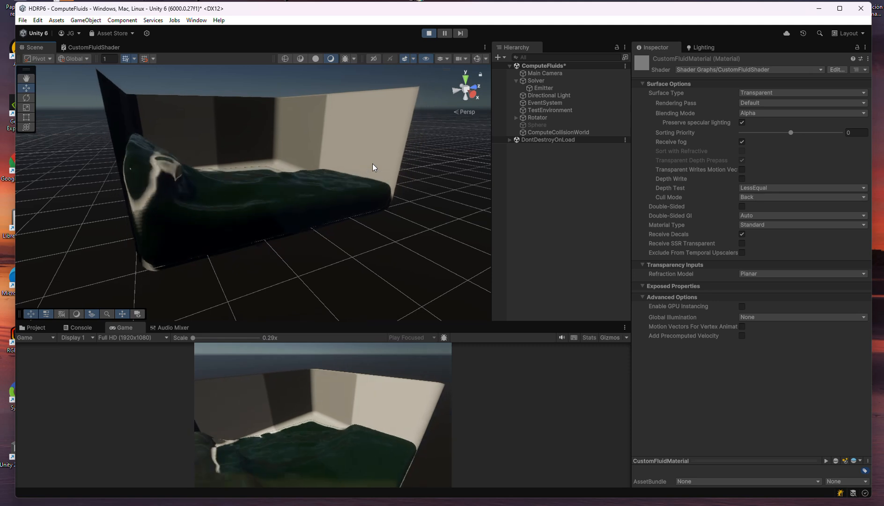
- In the CustomFluidShader graph, set the Fragment Transmittance Color to a medium cyan-blue
left_click(96, 47)
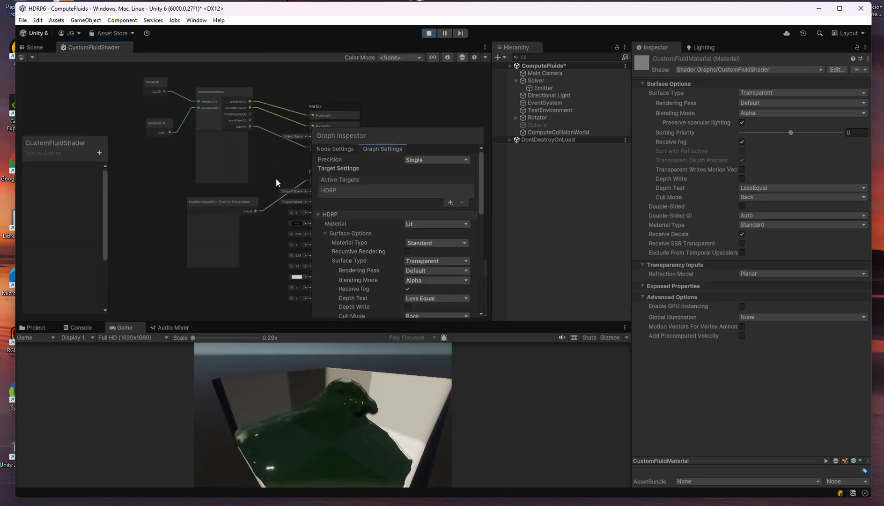
middle_click_drag(281, 171, 219, 136)
scroll(237, 240, "up", 1)
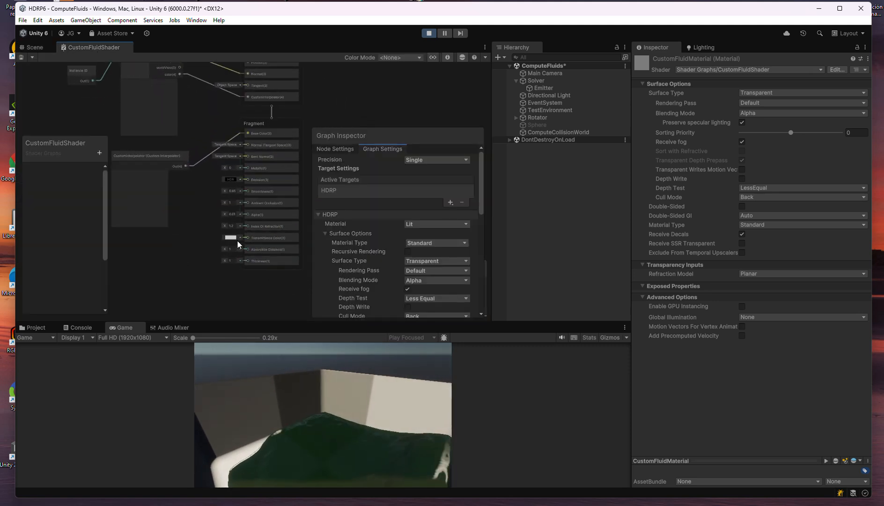
scroll(238, 240, "up", 1)
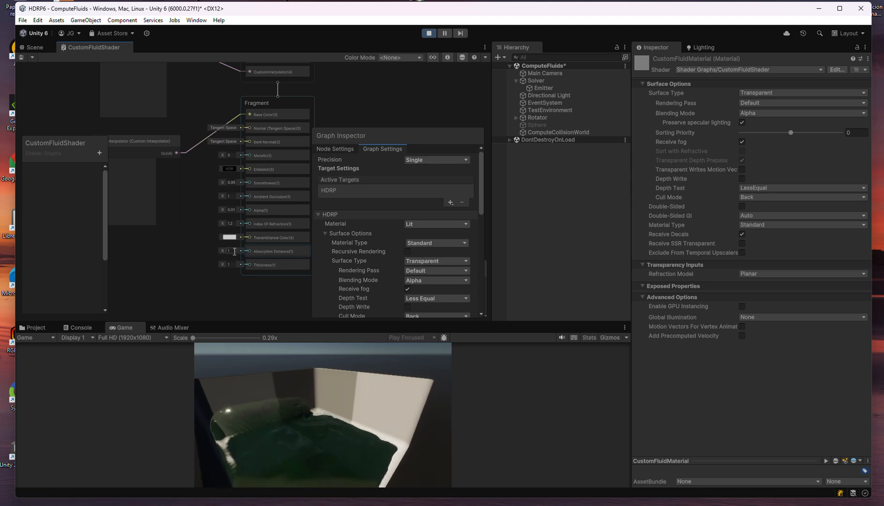
left_click(230, 237)
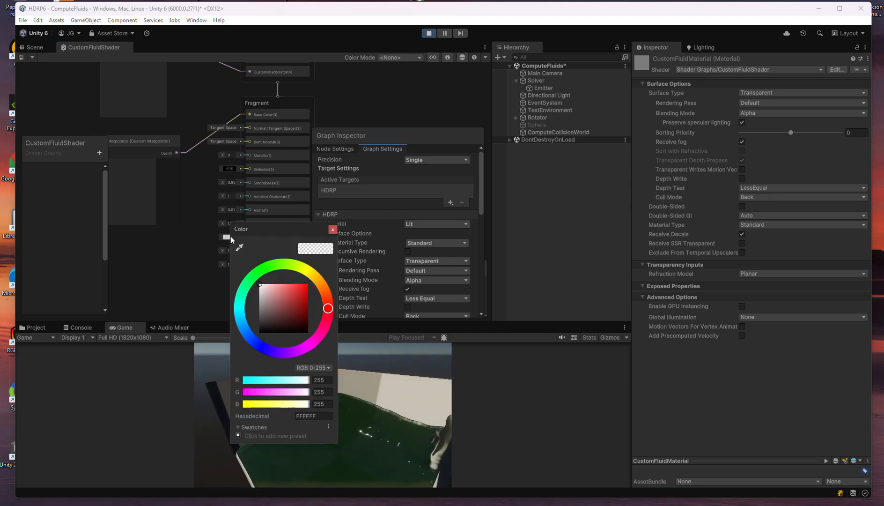
left_click(240, 317)
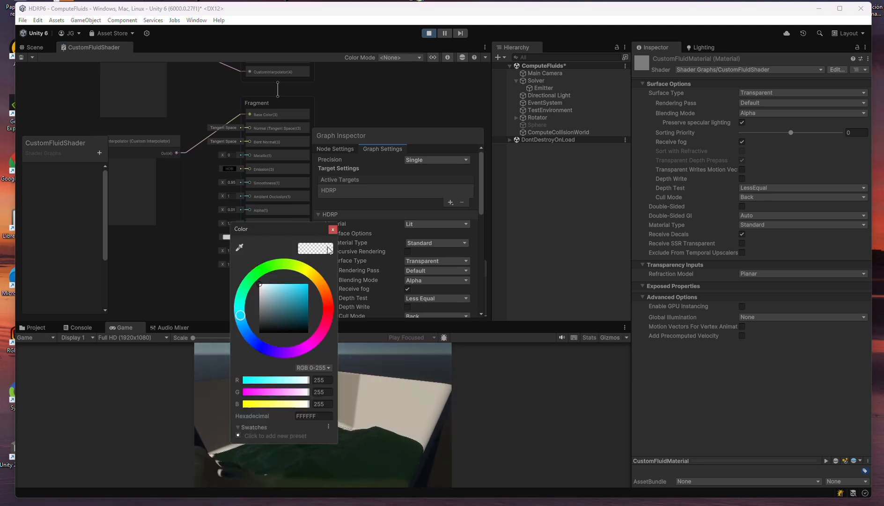
left_click(301, 291)
left_click(333, 229)
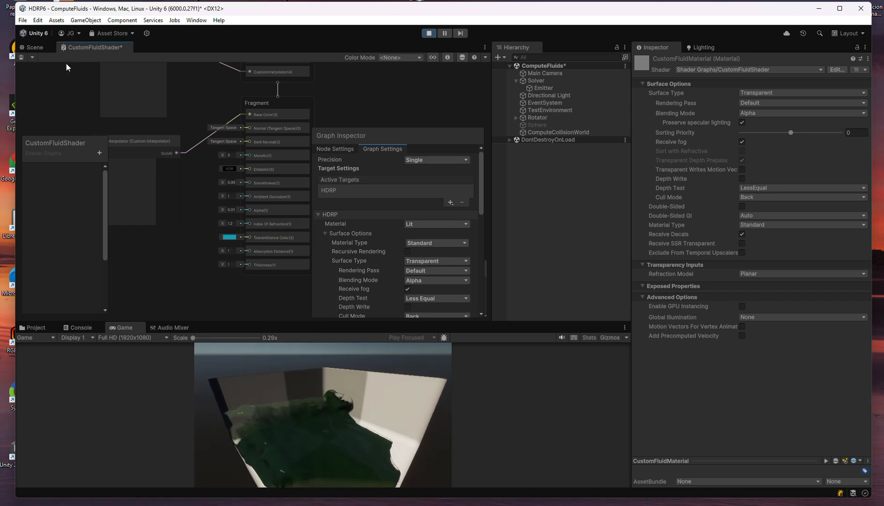
- Disconnect the custom interpolator from the Fragment Base Color, set Base Color to light grey, and save the shader graph
left_click_drag(243, 113, 195, 93)
left_click(179, 92)
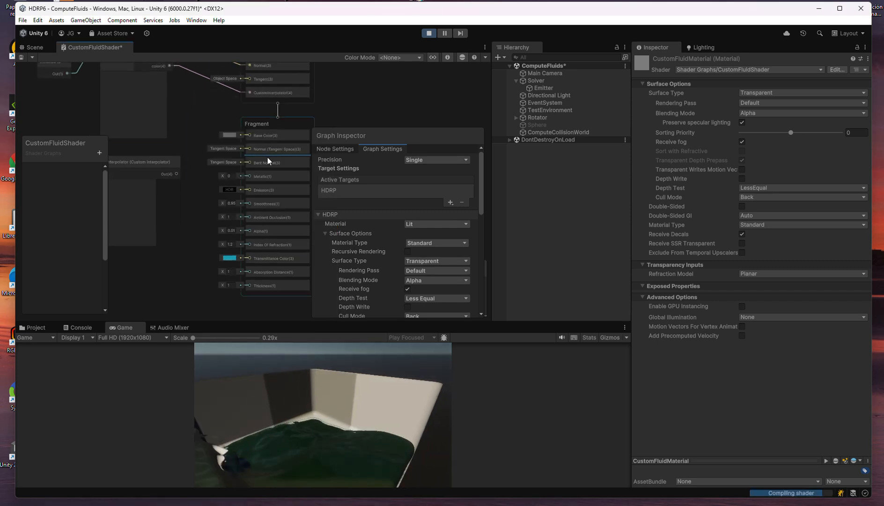
left_click(229, 135)
left_click(261, 191)
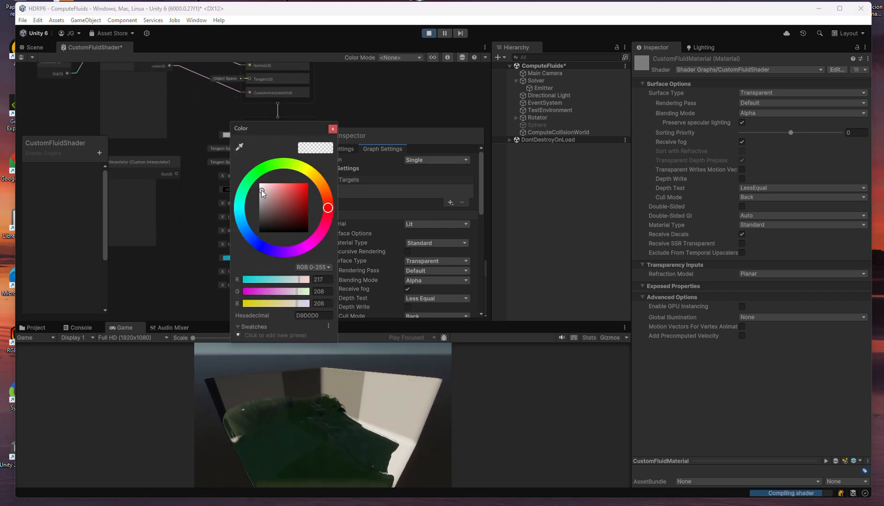
left_click(332, 128)
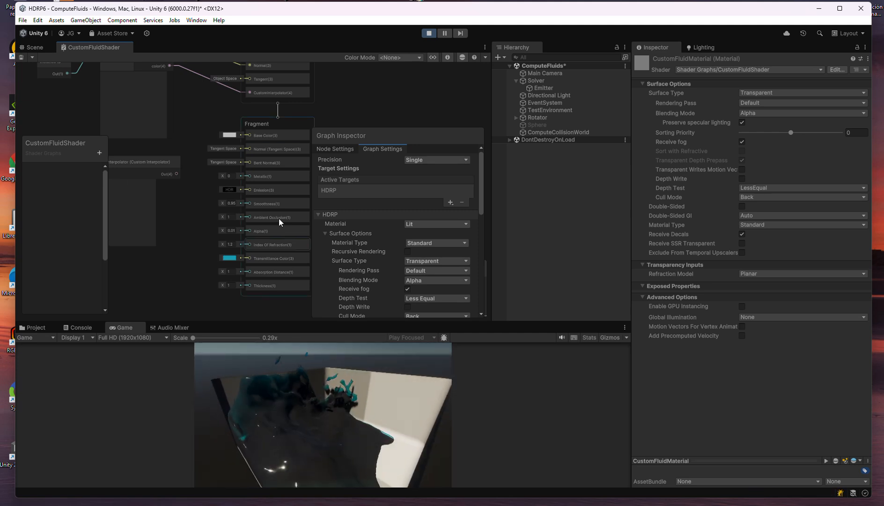
- Disable the Directional Light's shadow map and inspect the tinted fluid in the Scene view
left_click(33, 47)
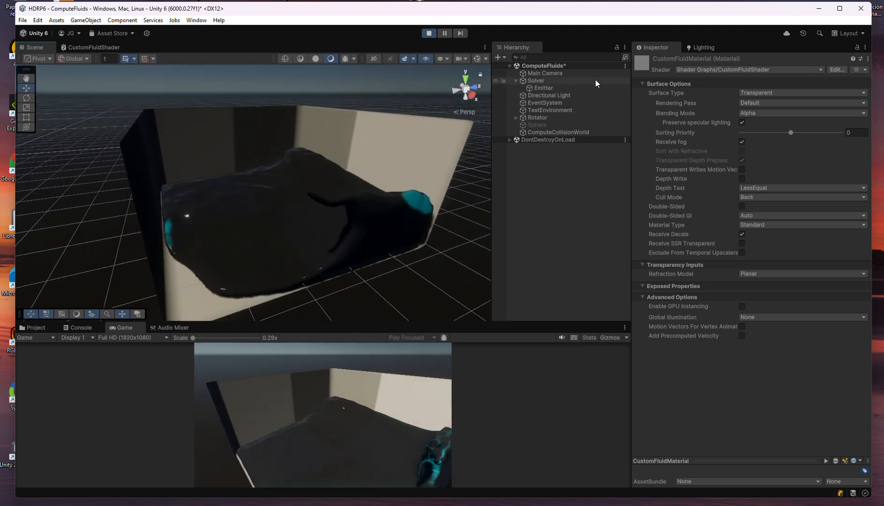
left_click(542, 94)
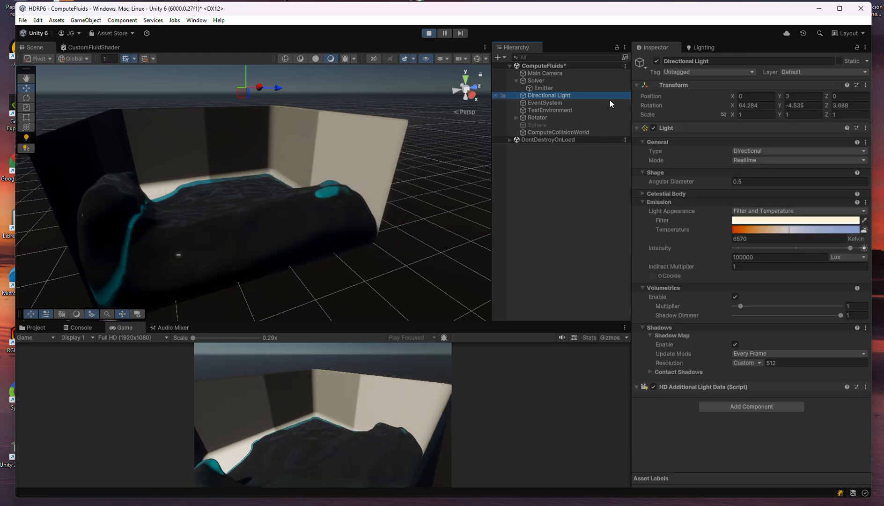
left_click(735, 344)
right_click_drag(337, 211, 356, 206)
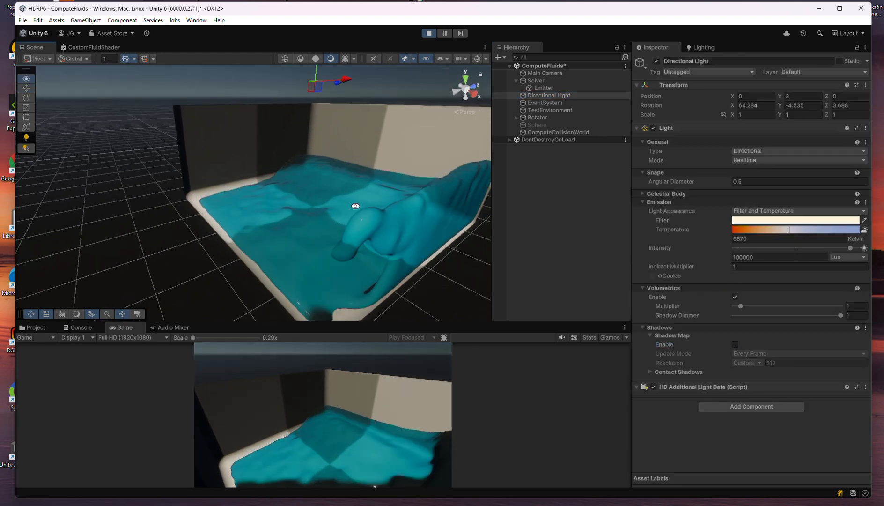
scroll(368, 203, "up", 3)
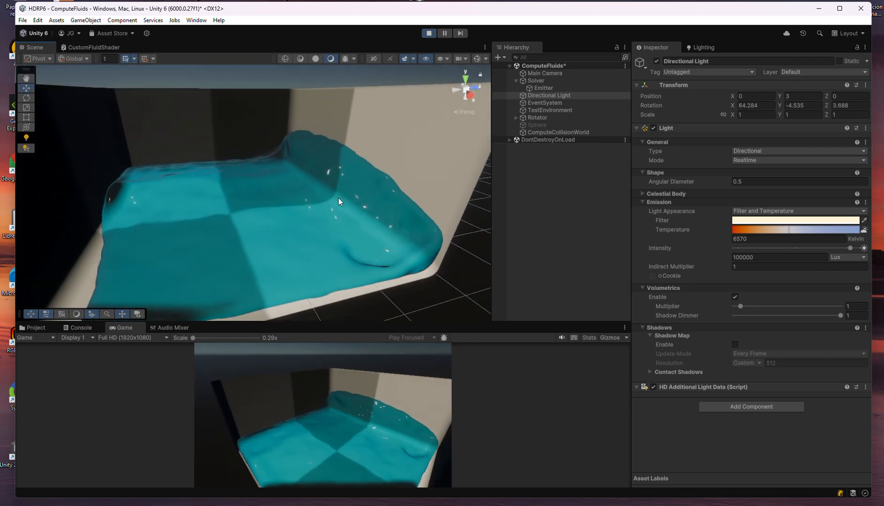
scroll(336, 198, "down", 5)
left_click_drag(258, 202, 274, 212, "alt")
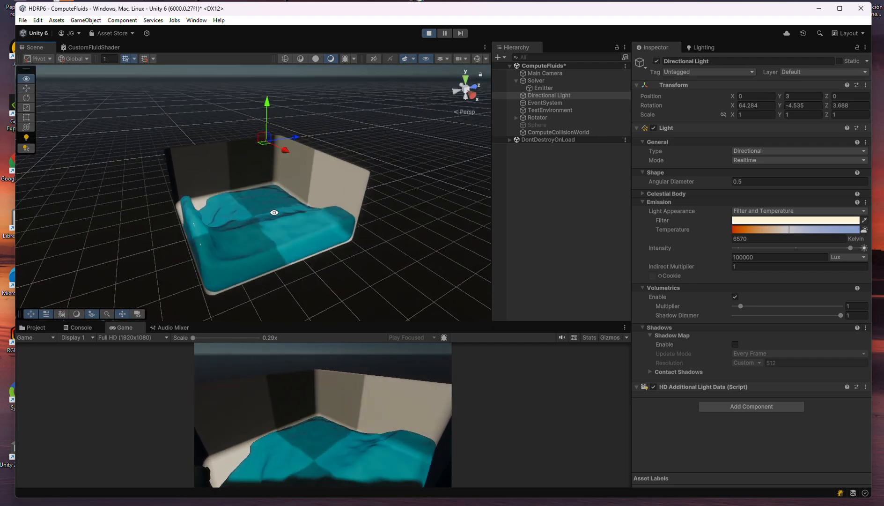